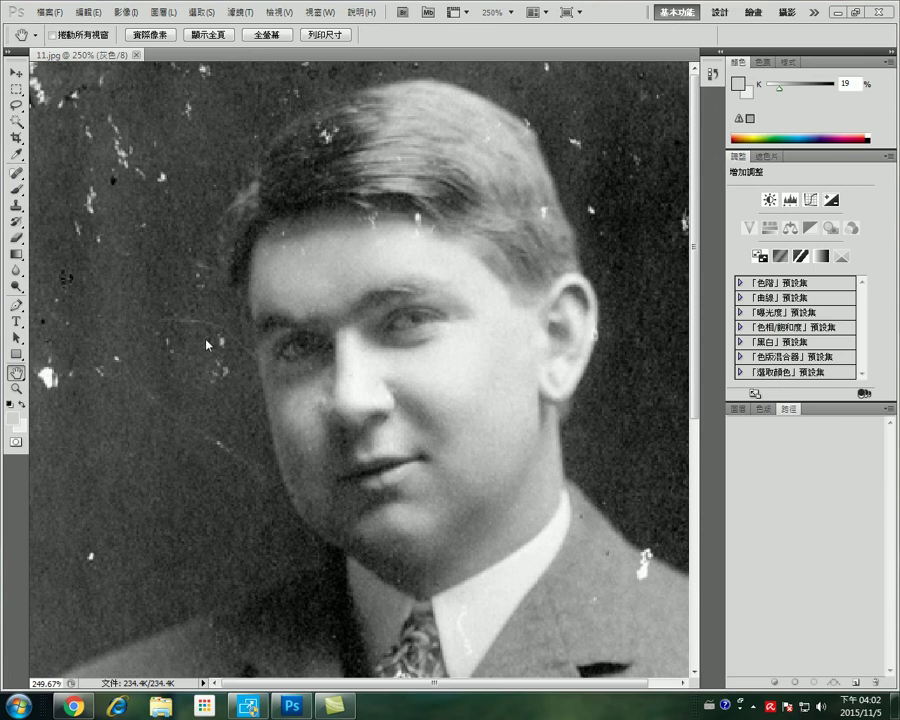
Step: Fit 11.jpg on screen, then zoom in and out to inspect the scratched portrait
double_click(17, 373)
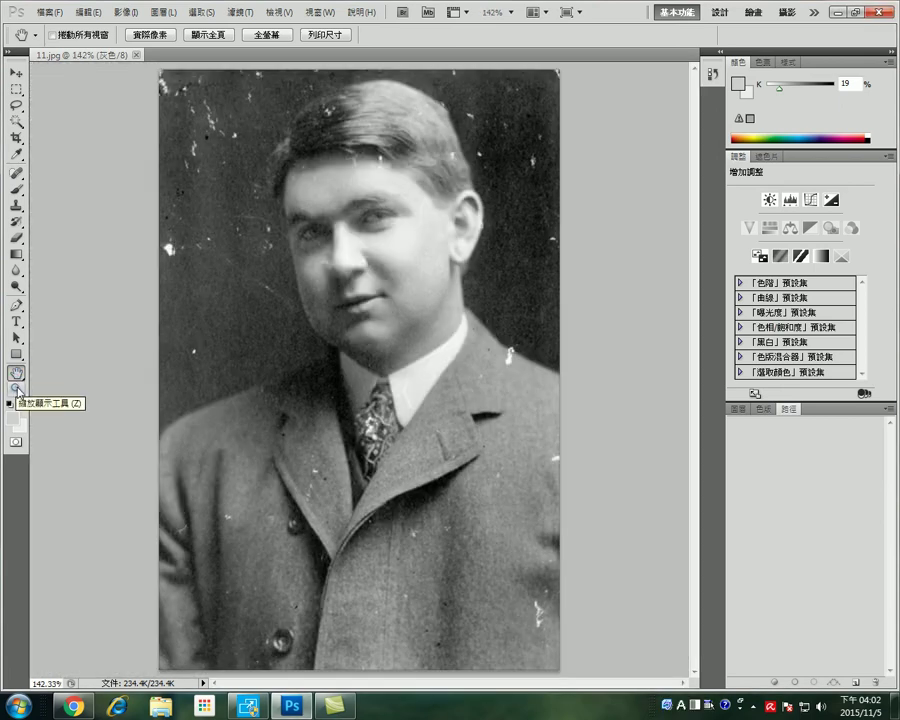
left_click(17, 389)
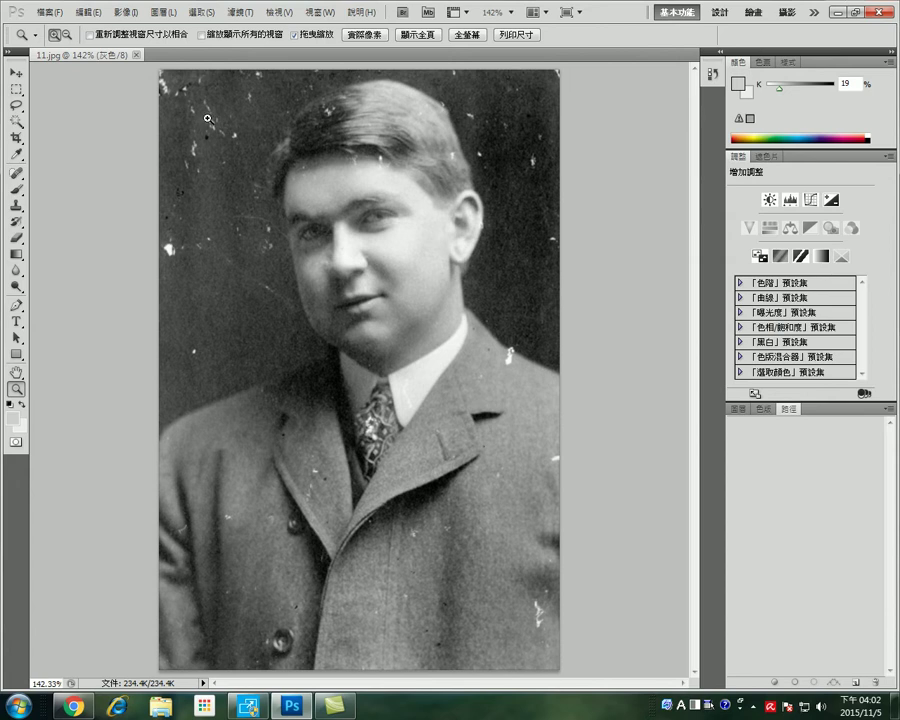
scroll(209, 140, "up", 1)
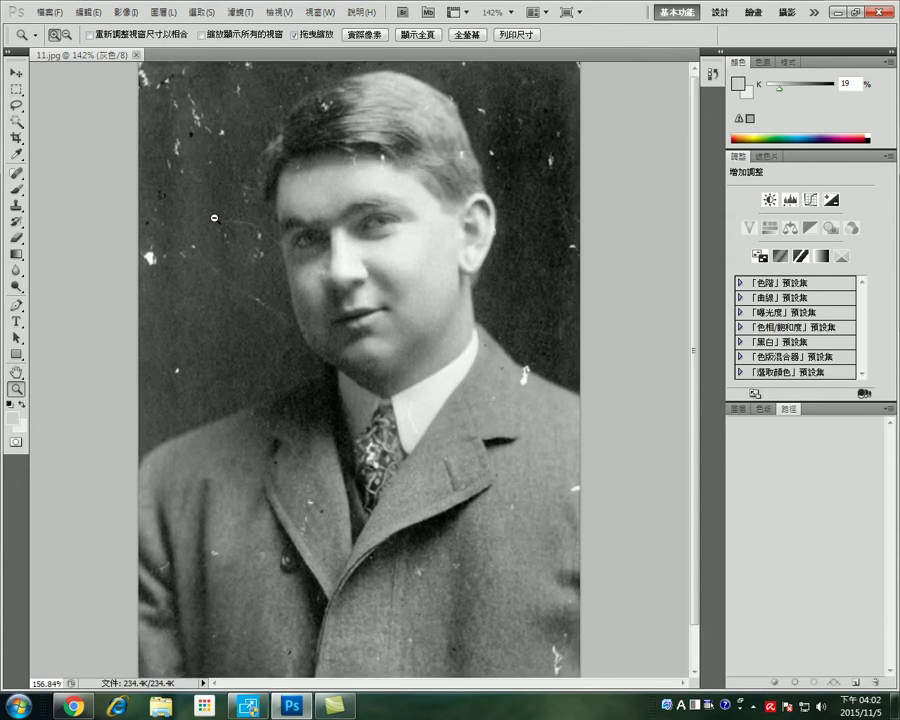
scroll(211, 197, "down", 2)
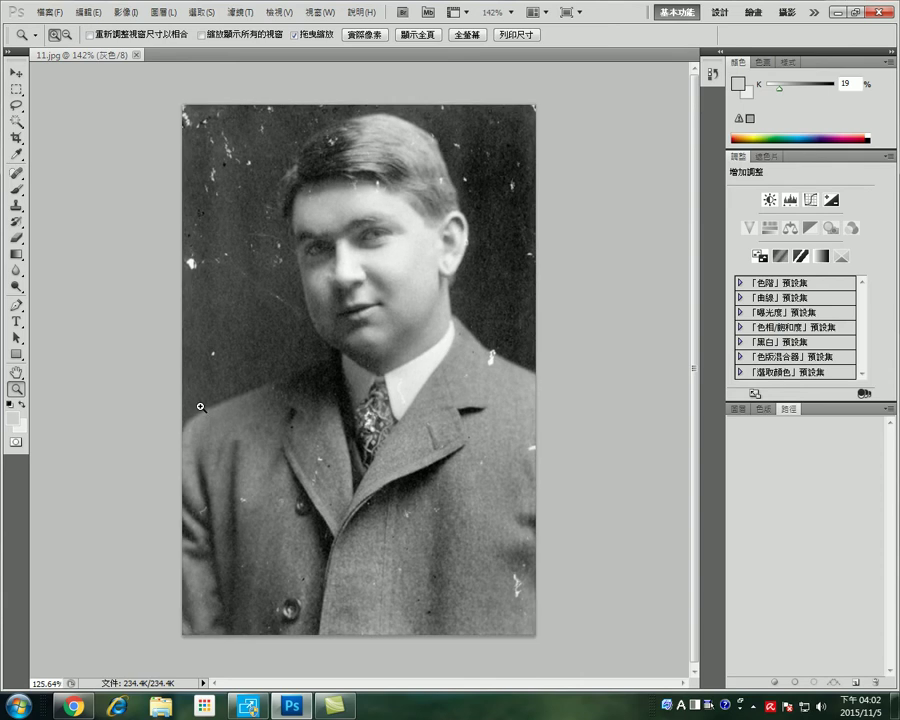
scroll(210, 330, "down", 2)
scroll(267, 177, "up", 2)
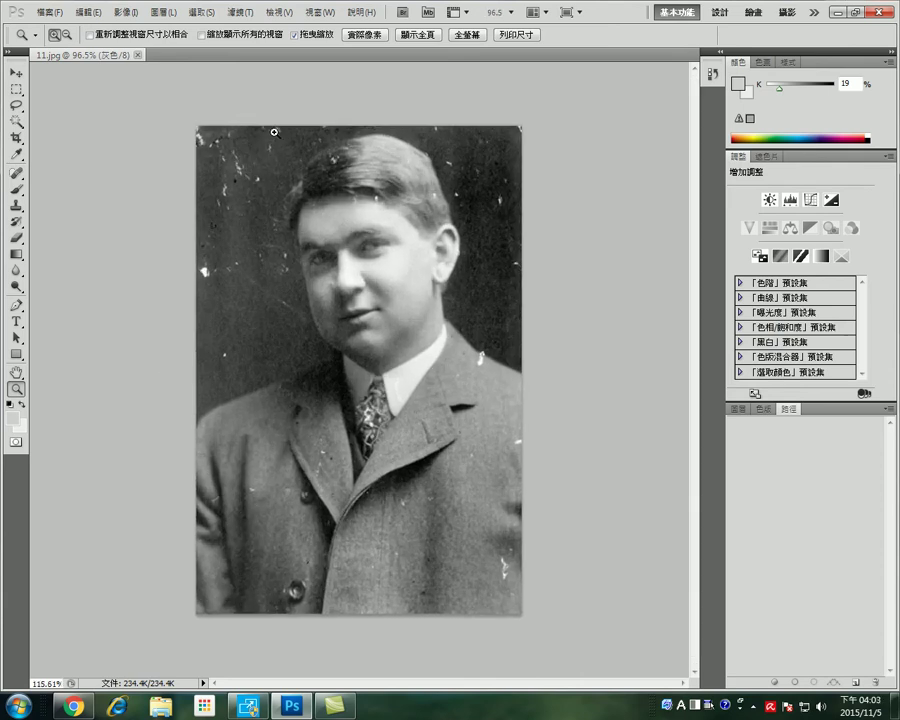
scroll(272, 210, "down", 2)
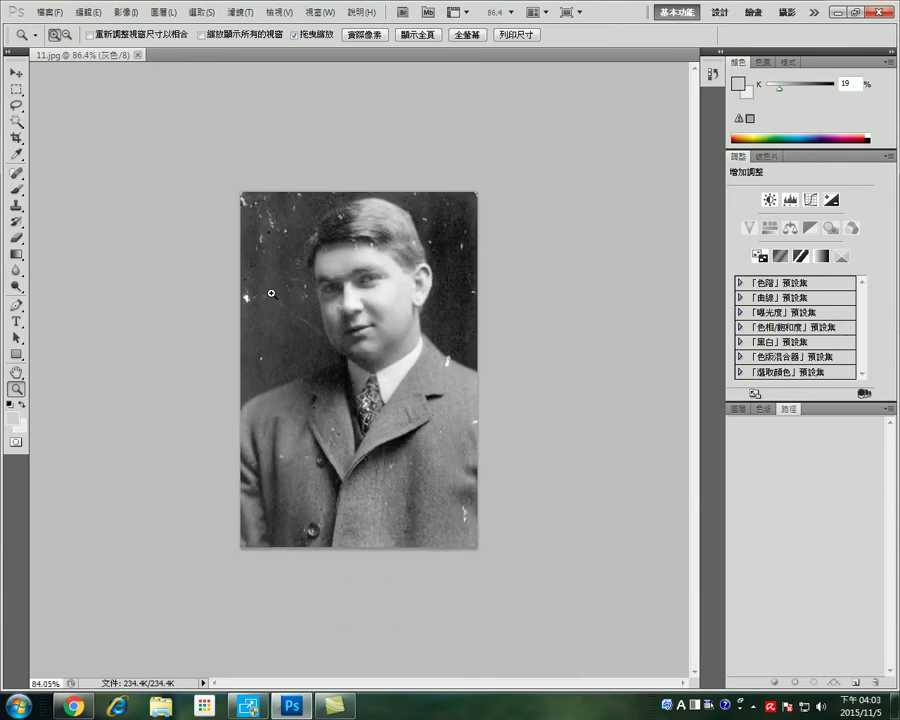
scroll(270, 420, "down", 1)
scroll(280, 280, "up", 4)
scroll(292, 189, "down", 1)
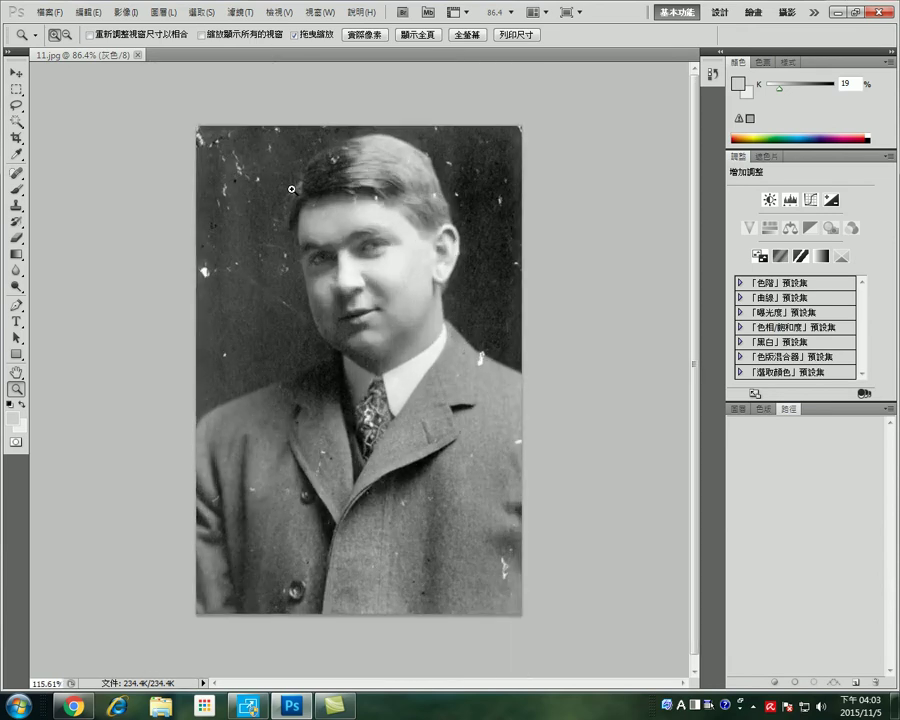
scroll(292, 189, "down", 2)
scroll(262, 174, "up", 2)
scroll(280, 300, "down", 1)
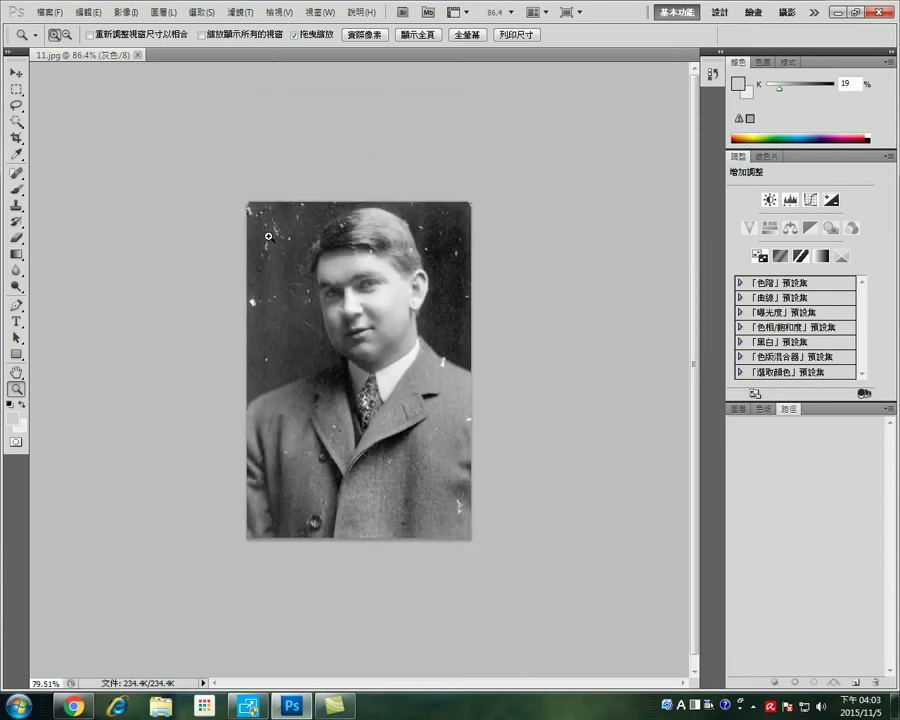
scroll(270, 240, "up", 1)
scroll(316, 207, "up", 2)
scroll(317, 207, "up", 1)
scroll(317, 207, "up", 1)
scroll(344, 198, "up", 1)
scroll(360, 232, "down", 2)
scroll(322, 240, "up", 1)
scroll(330, 227, "up", 1)
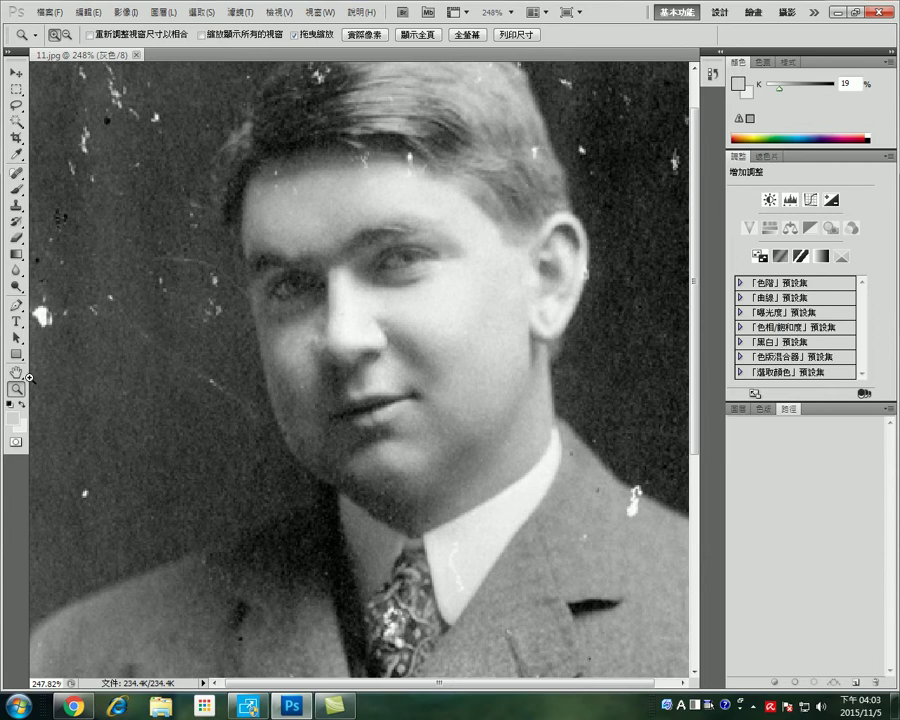
Step: Pan the photo down to reveal the hair and speckled upper background, then show the healing tools
left_click(17, 373)
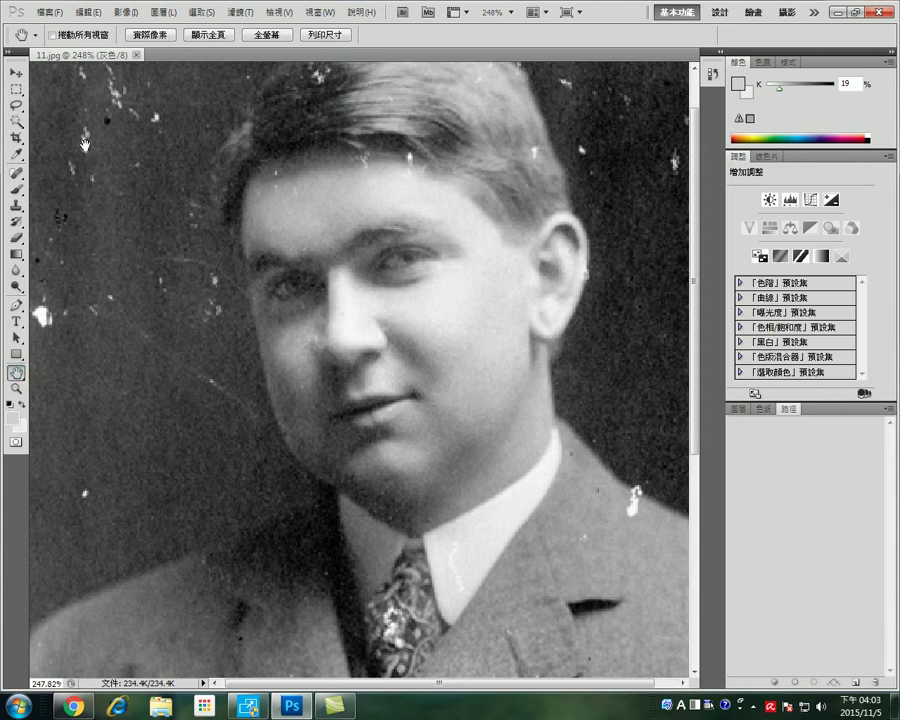
left_click_drag(60, 105, 138, 219)
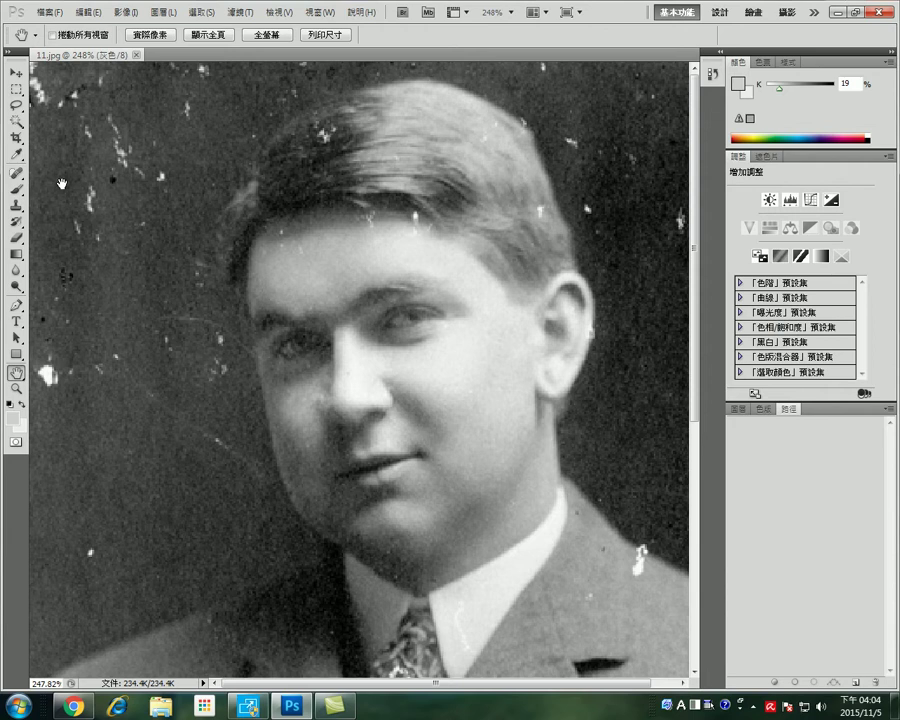
left_click(16, 173)
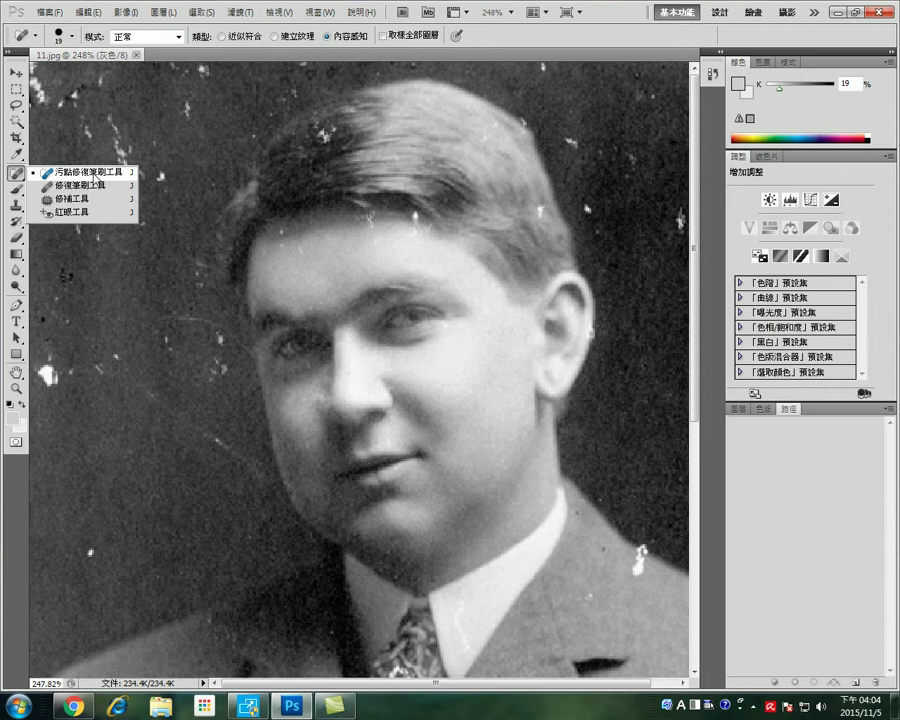
Step: Choose the Spot Healing Brush with Content-Aware type and a 19-pixel brush
left_click(90, 174)
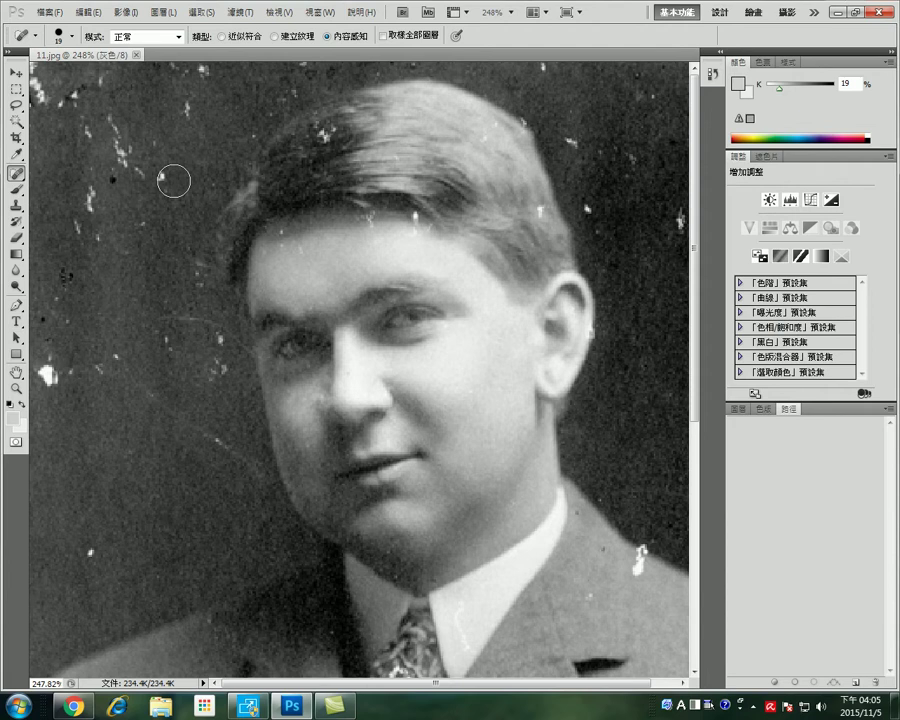
Step: Spot-heal the single white speck in the background left of the head
left_click(173, 180)
key("bracketright")
key("bracketright")
key("bracketright")
key("bracketright")
key("bracketright")
key("bracketright")
key("bracketright")
key("bracketright")
key("bracketright")
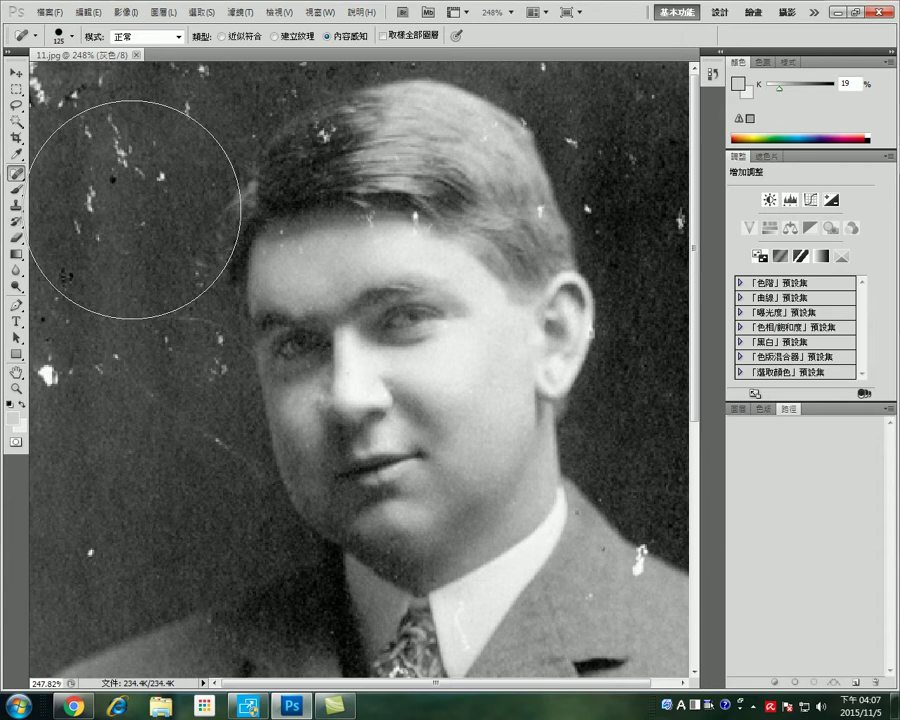
key("bracketleft")
key("bracketleft")
key("bracketleft")
key("bracketleft")
key("bracketleft")
key("bracketleft")
key("bracketleft")
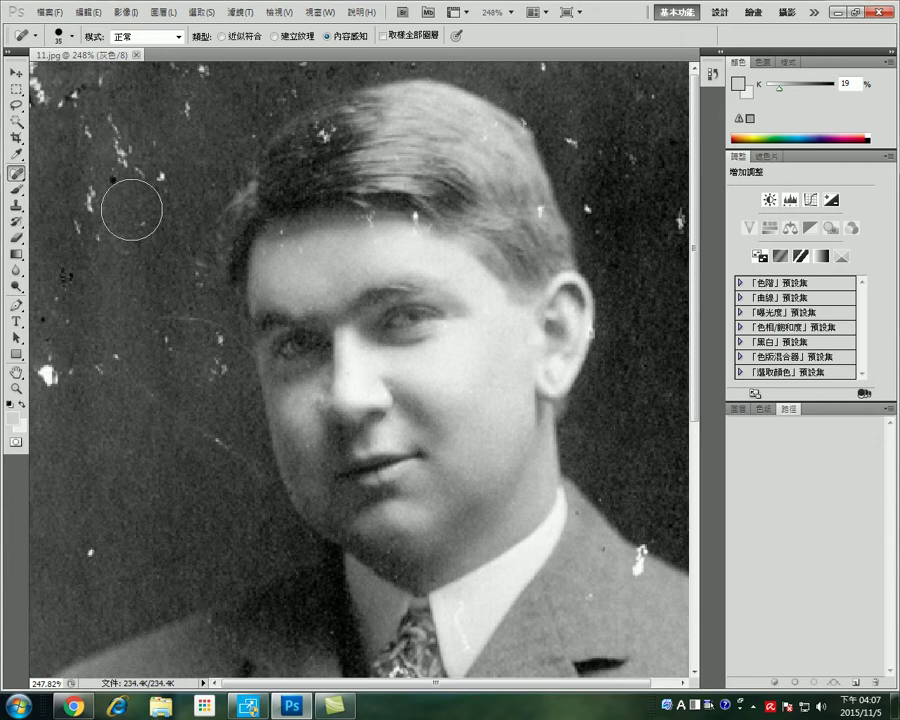
key("bracketleft")
key("bracketleft")
key("bracketleft")
key("bracketleft")
key("bracketleft")
key("bracketright")
key("bracketright")
key("bracketright")
key("bracketright")
key("bracketright")
key("bracketright")
key("bracketright")
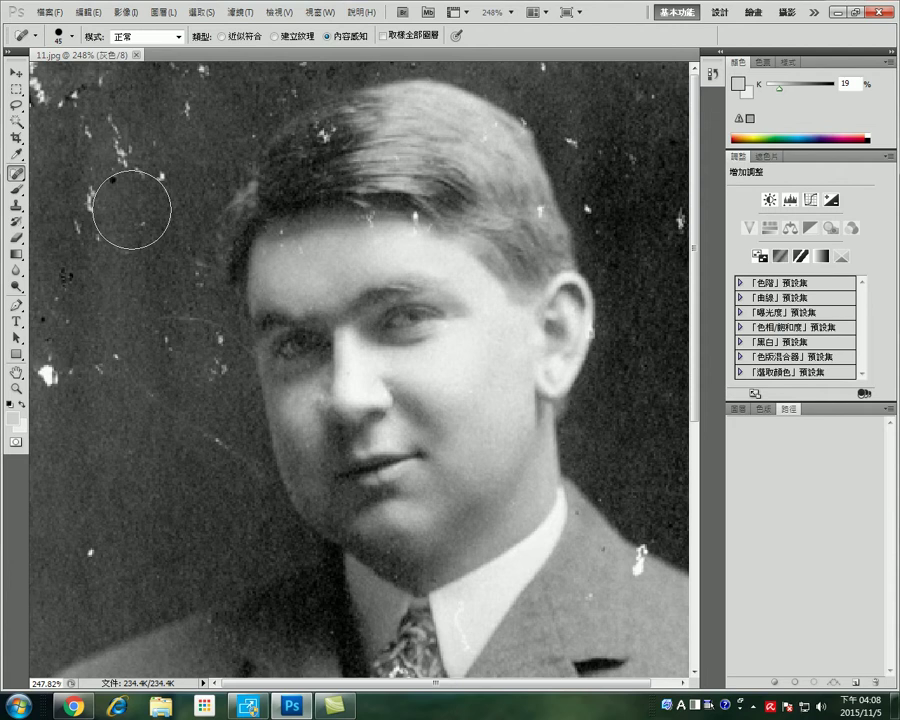
key("bracketright")
key("bracketright")
key("bracketright")
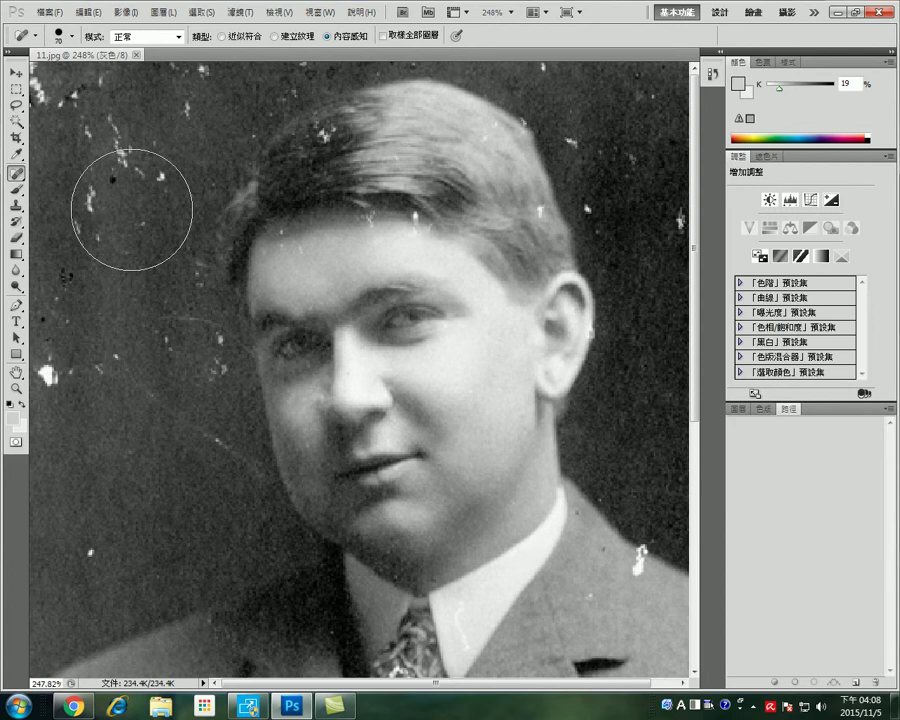
key("bracketleft")
key("bracketleft")
key("bracketleft")
key("bracketleft")
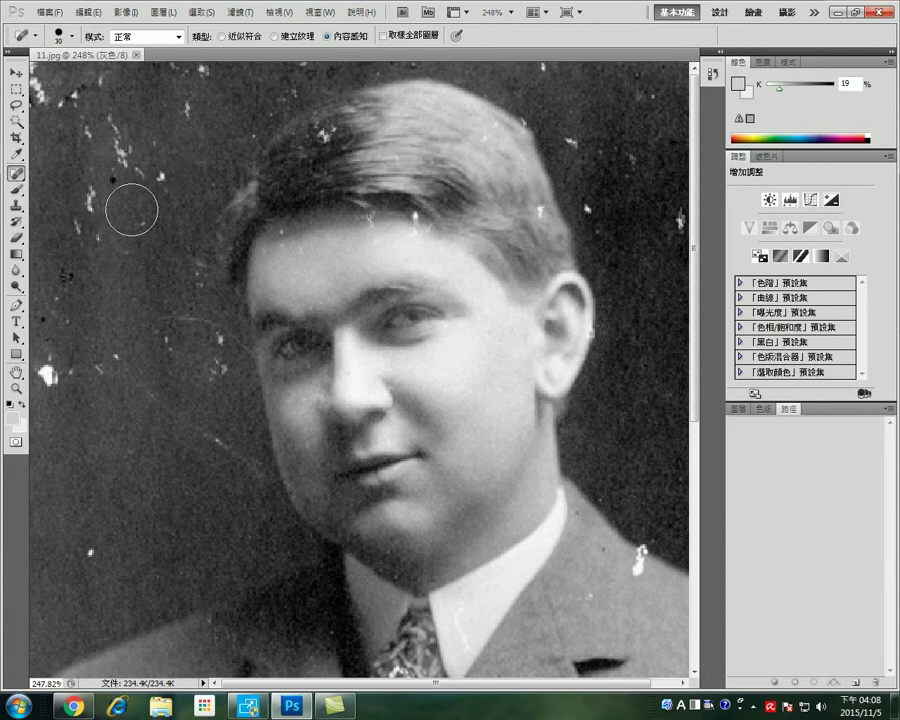
key("bracketleft")
key("bracketleft")
key("bracketleft")
key("bracketright")
key("bracketright")
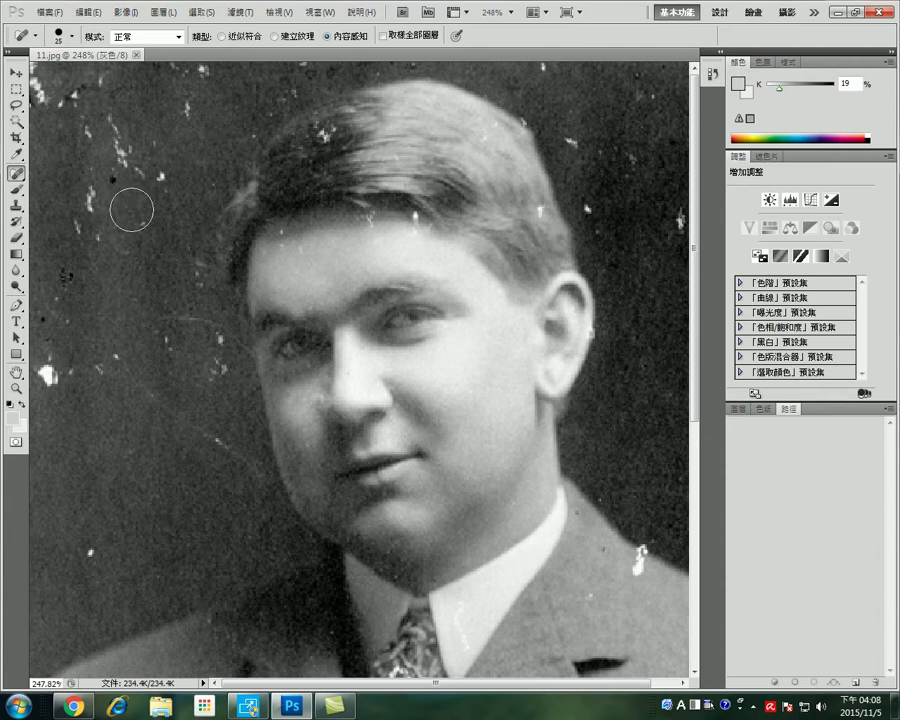
key("bracketleft")
key("bracketleft")
Step: Enlarge the brush to 15 pixels and heal the specks and scratch around the hair and top-left
key("bracketright")
left_click_drag(179, 151, 157, 181)
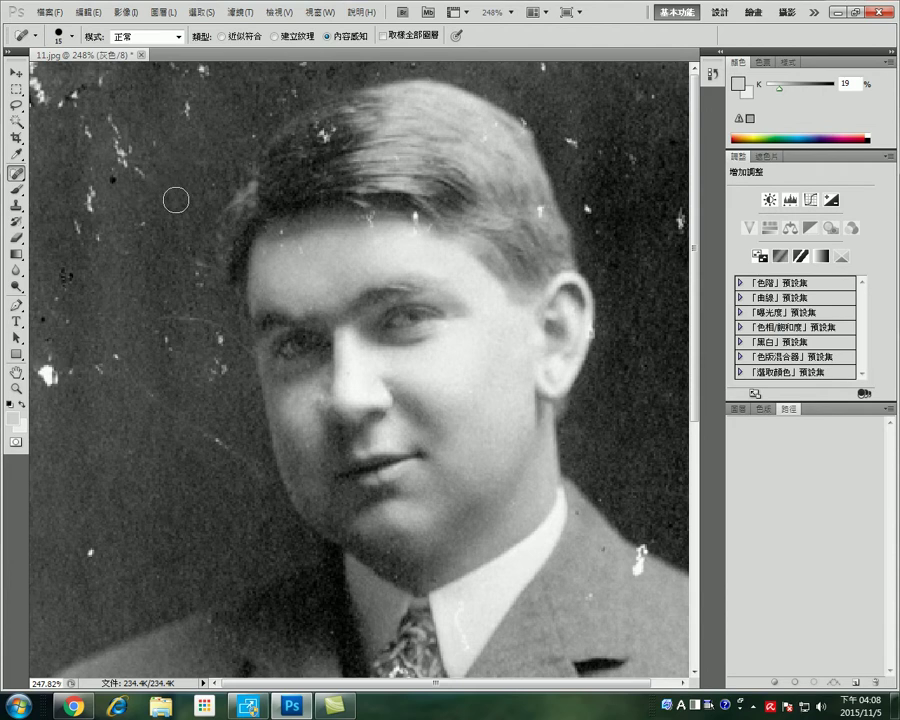
left_click_drag(164, 200, 136, 226)
mouse_move(82, 180)
left_mouse_down()
mouse_move(84, 192)
mouse_move(120, 214)
mouse_move(94, 262)
mouse_move(110, 265)
left_mouse_up()
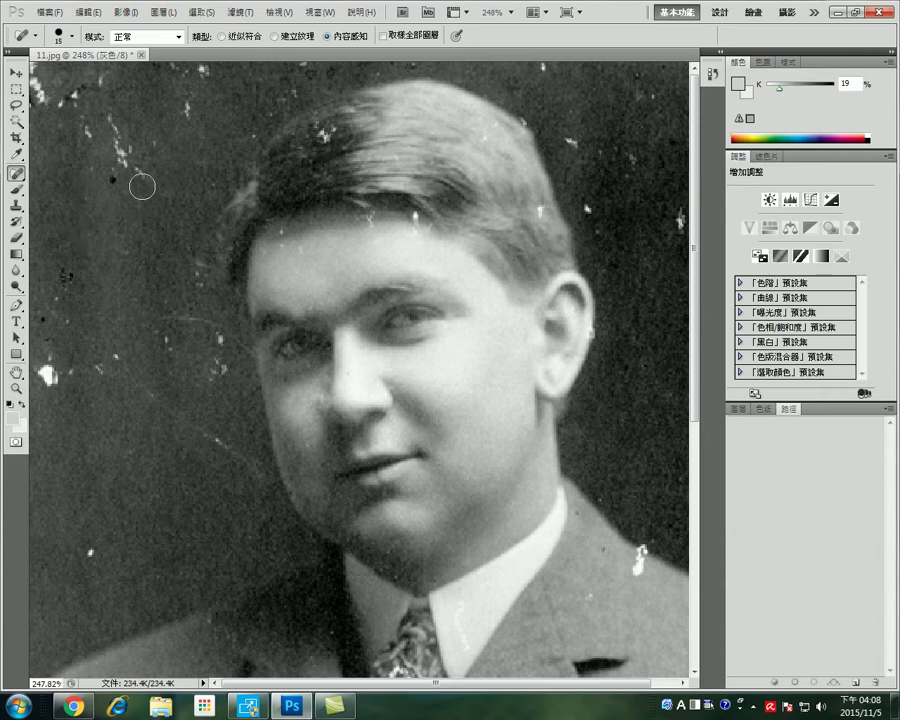
left_click(196, 132)
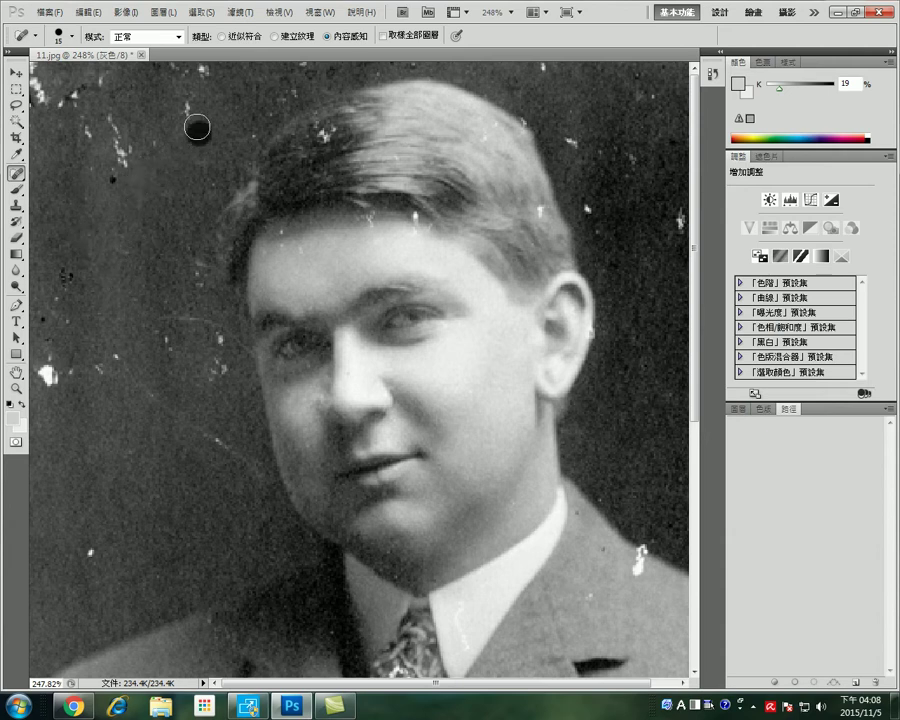
left_click_drag(177, 102, 200, 97)
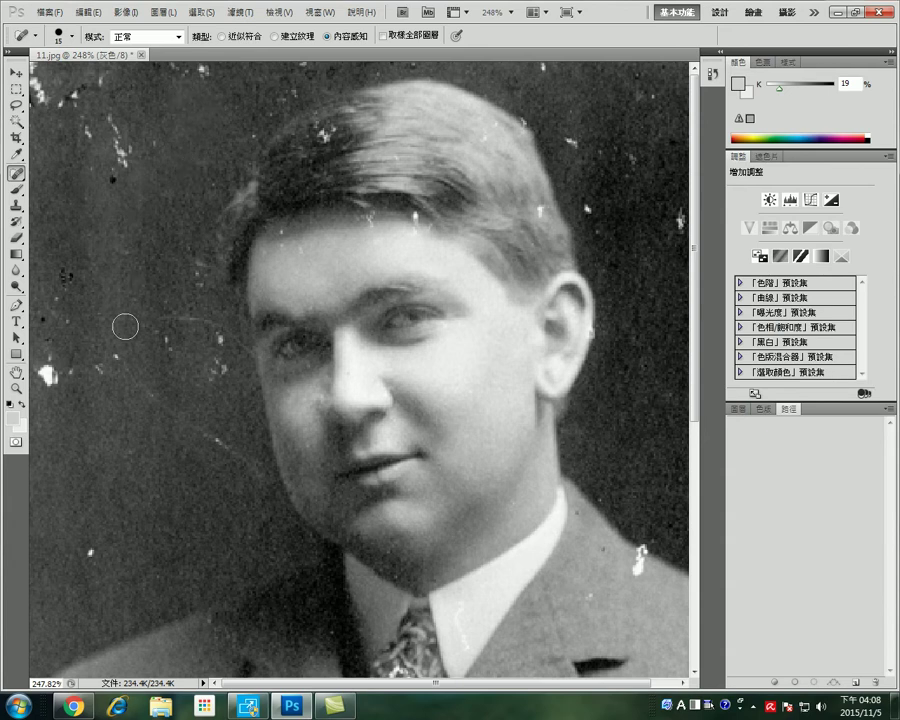
Step: Heal the white marks left of the face and the remaining upper-background specks
mouse_move(117, 330)
left_mouse_down()
mouse_move(116, 359)
mouse_move(104, 372)
left_mouse_up()
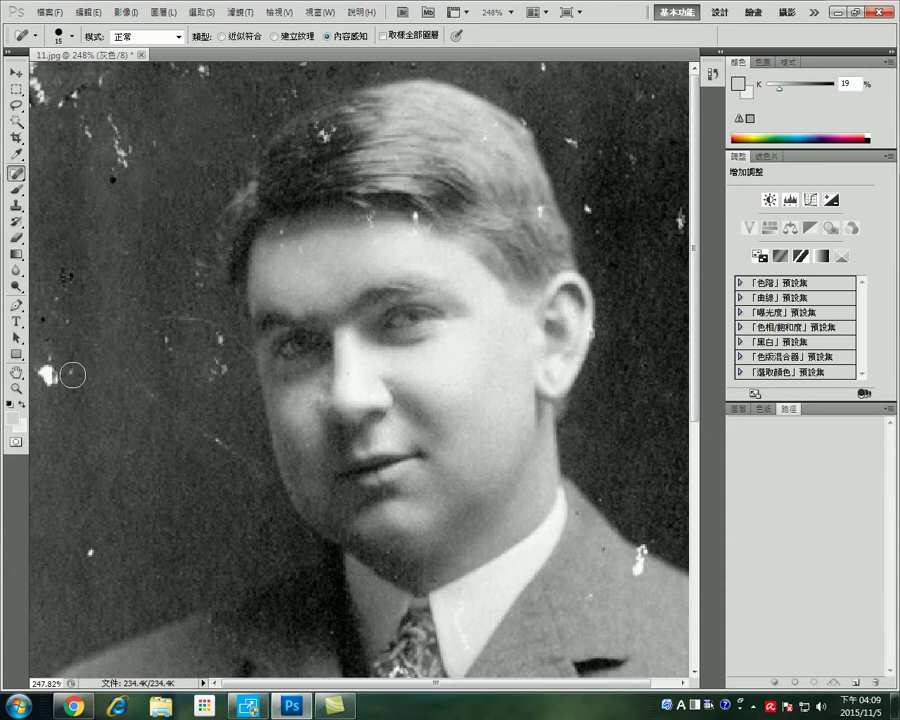
left_click_drag(64, 392, 74, 374)
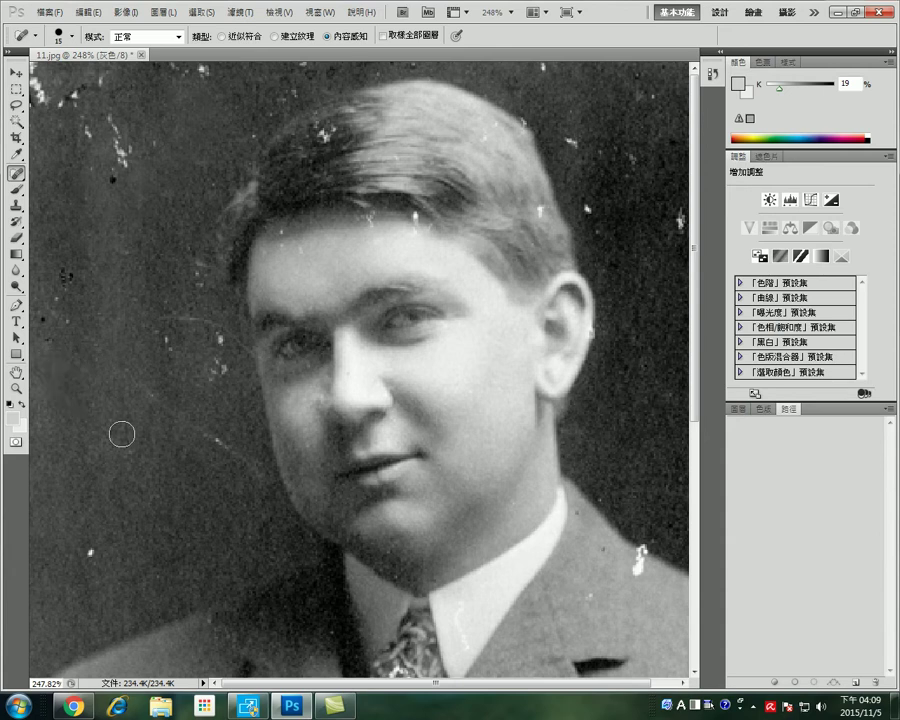
left_click_drag(171, 370, 171, 340)
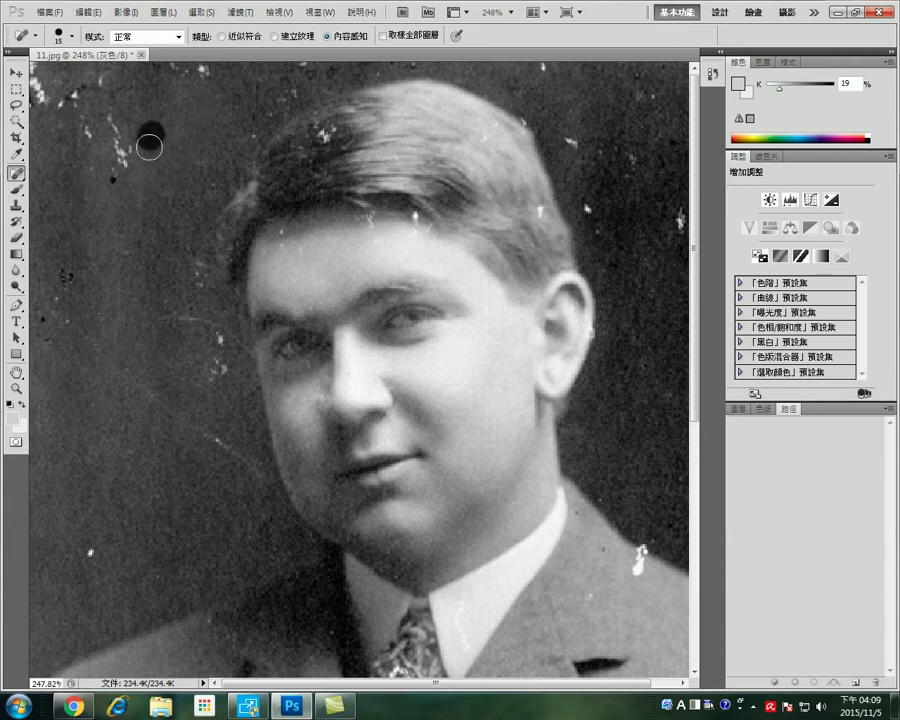
left_click_drag(136, 180, 120, 150)
left_click(150, 114)
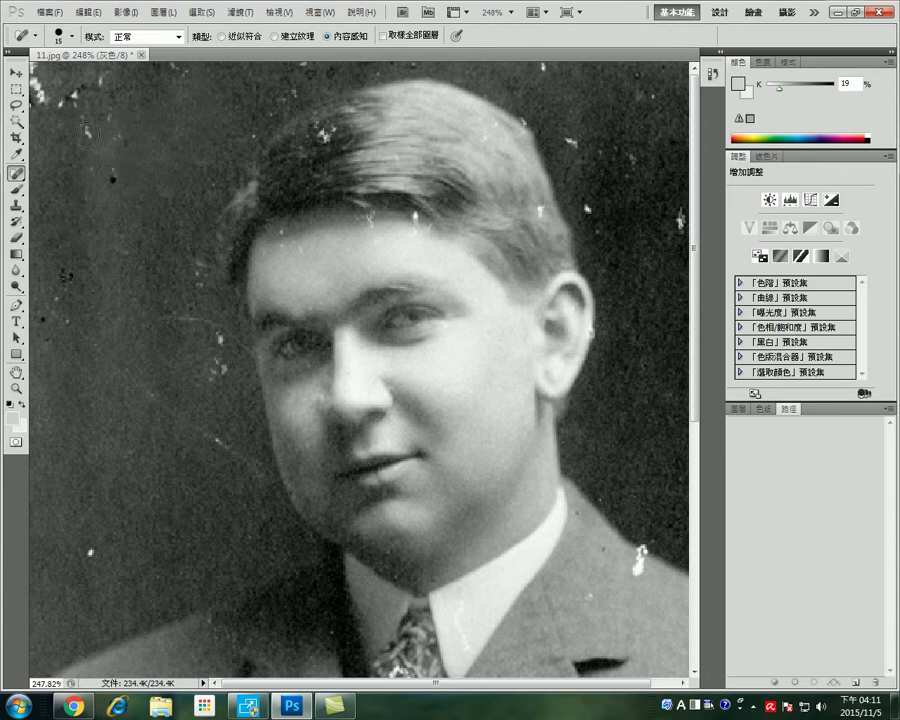
Step: Spot-heal the leftover specks and patchy areas along the upper-left edge of the background
left_click(87, 133)
left_click(113, 180)
left_click(99, 80)
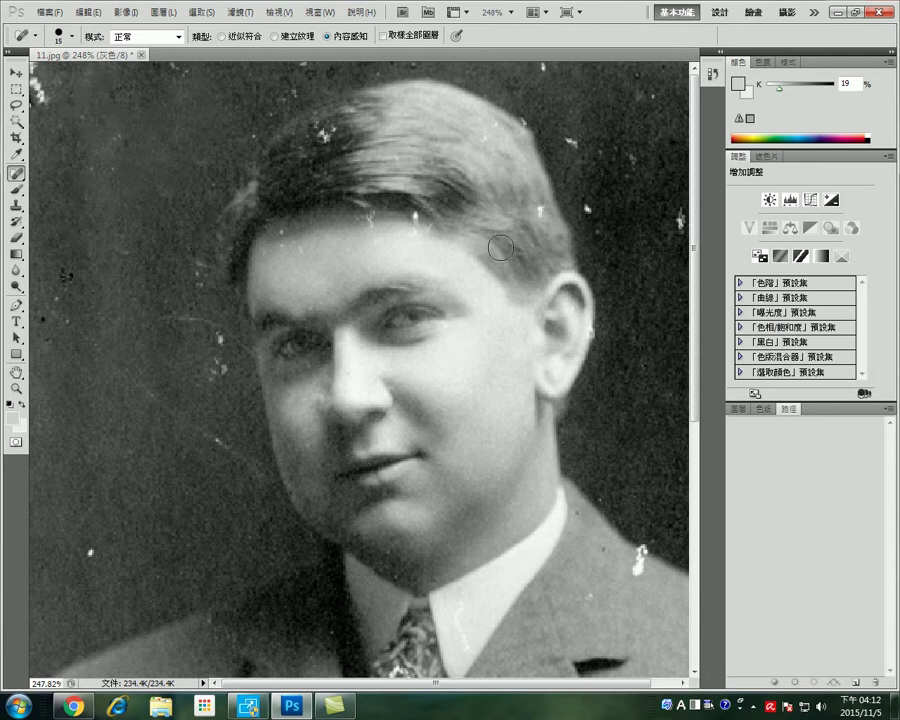
scroll(190, 405, "down", 2)
scroll(190, 405, "down", 2)
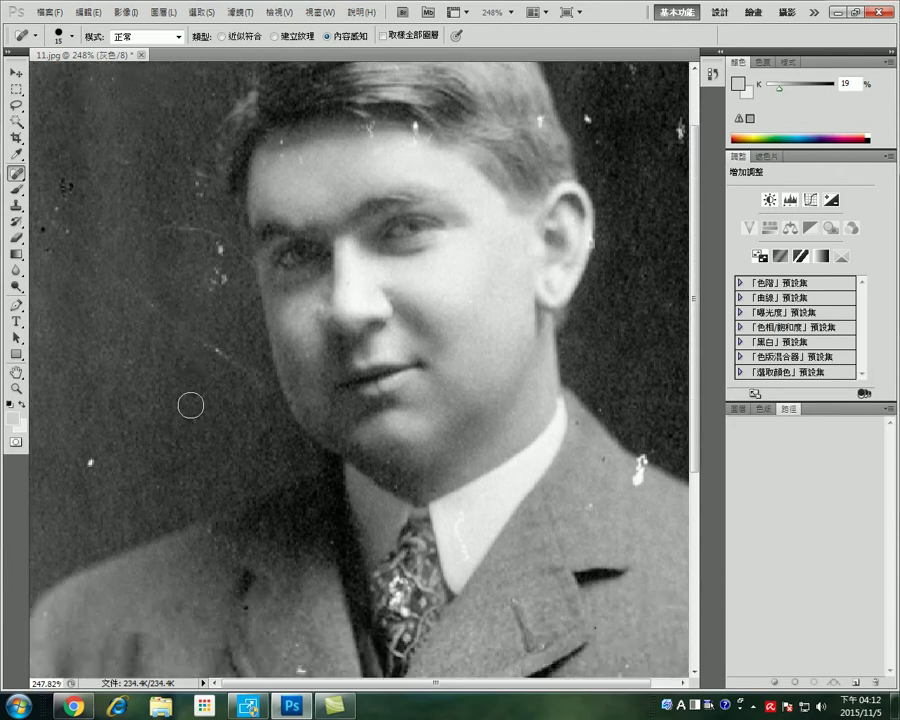
scroll(190, 405, "up", 4)
left_click_drag(64, 112, 42, 81)
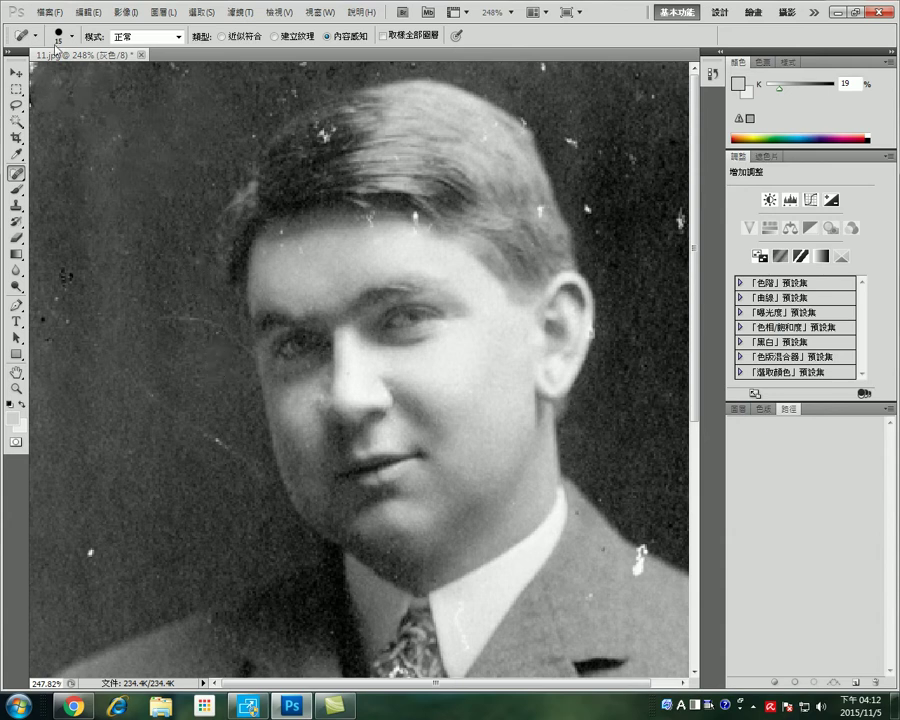
Step: Open the colour portrait 001.jpg
left_click(41, 12)
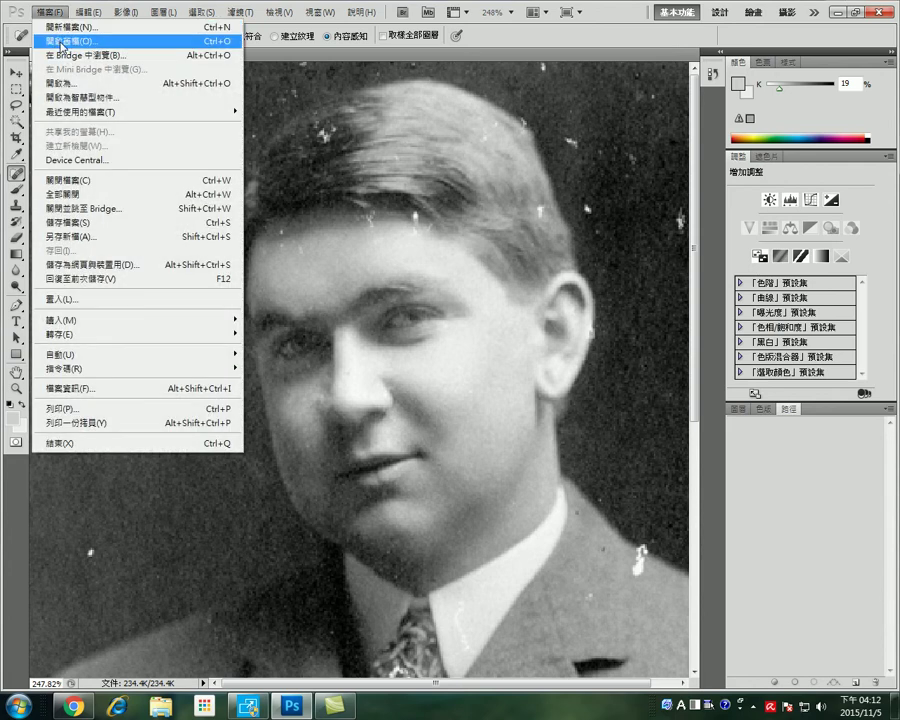
left_click(62, 42)
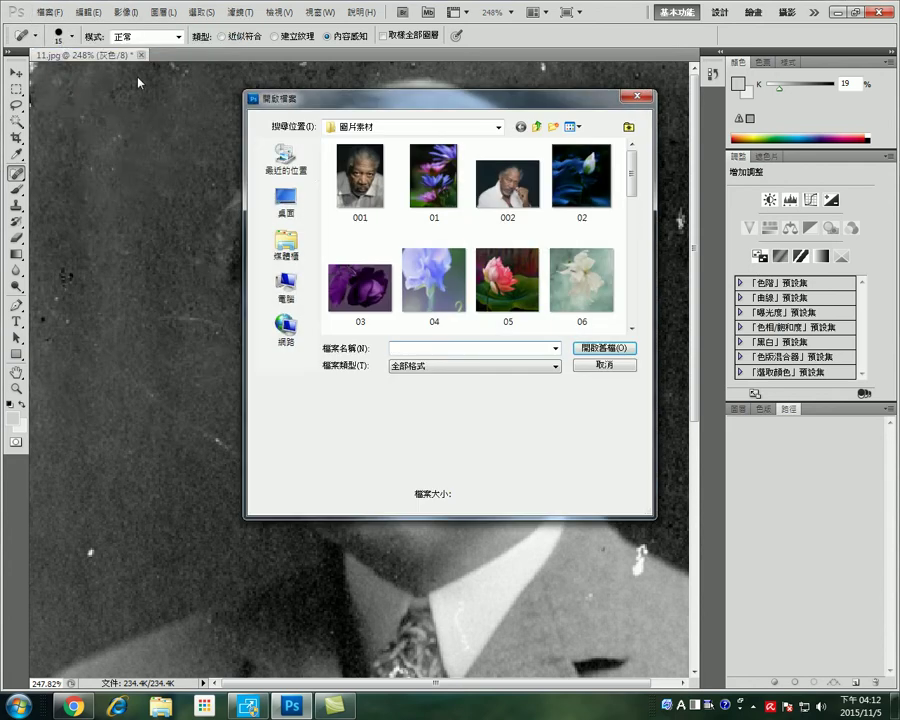
left_click(360, 190)
left_click(604, 348)
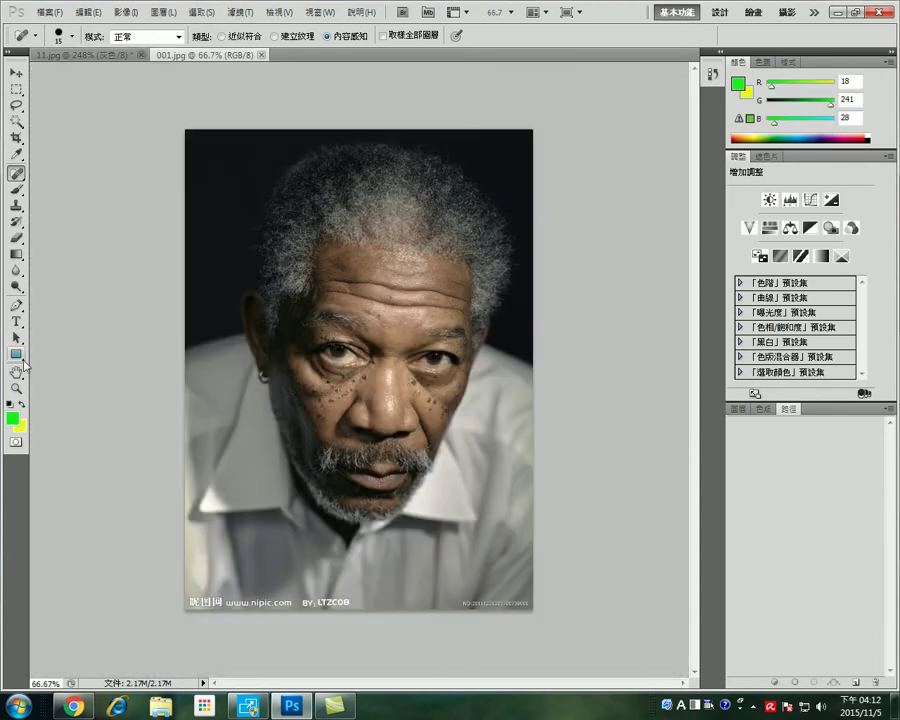
Step: Zoom in close on the moles around the eye and cheek
left_click(16, 388)
left_click_drag(346, 377, 425, 594)
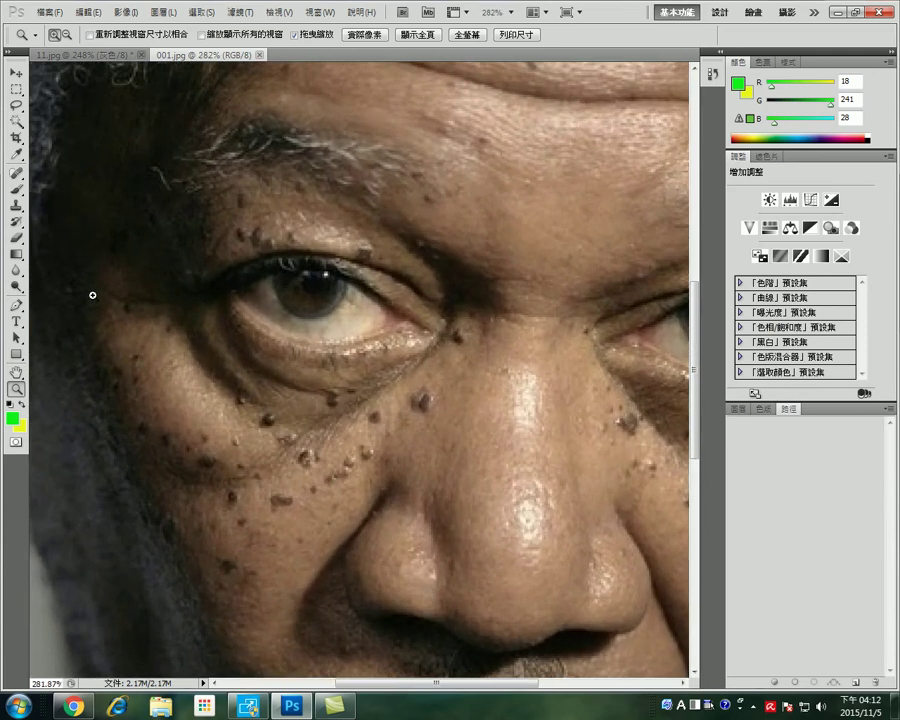
left_click_drag(701, 441, 703, 520)
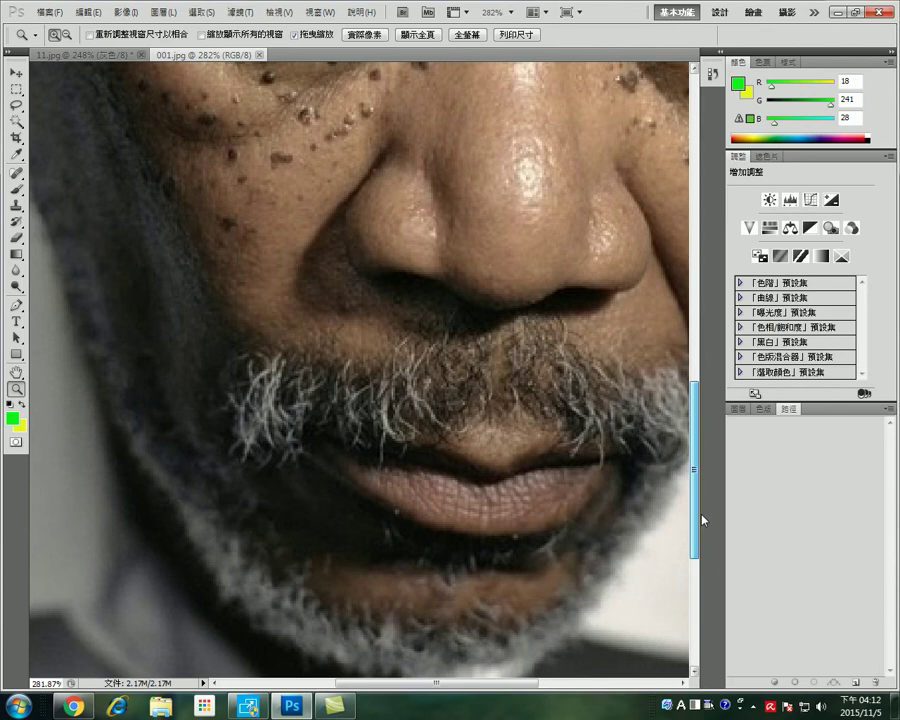
left_click_drag(698, 518, 688, 440)
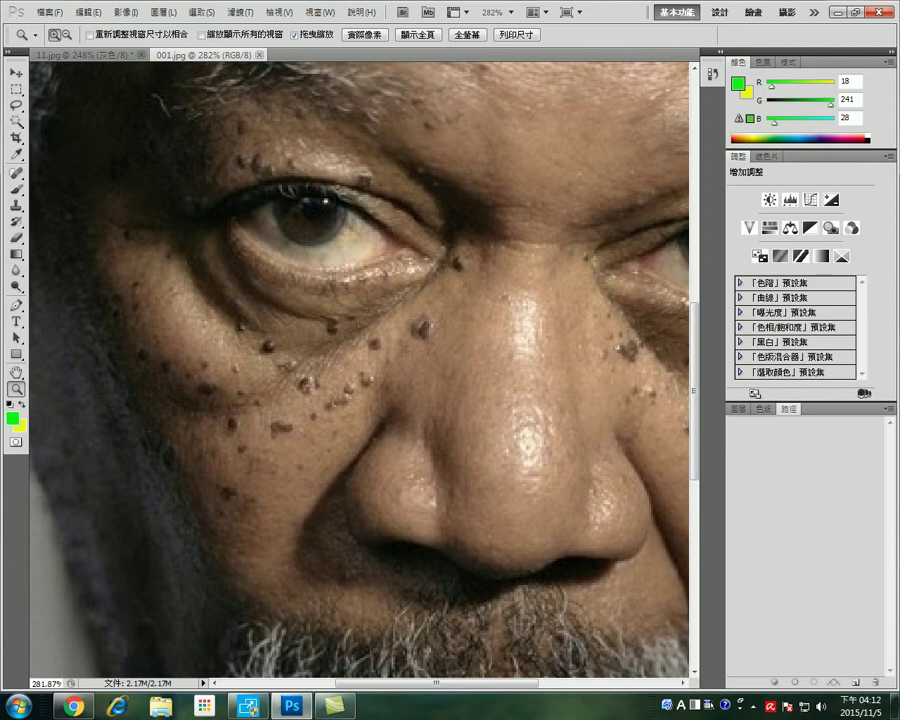
Step: Switch to the Healing Brush Tool at 19 pixels, Normal mode, Sampled source
left_click(753, 706)
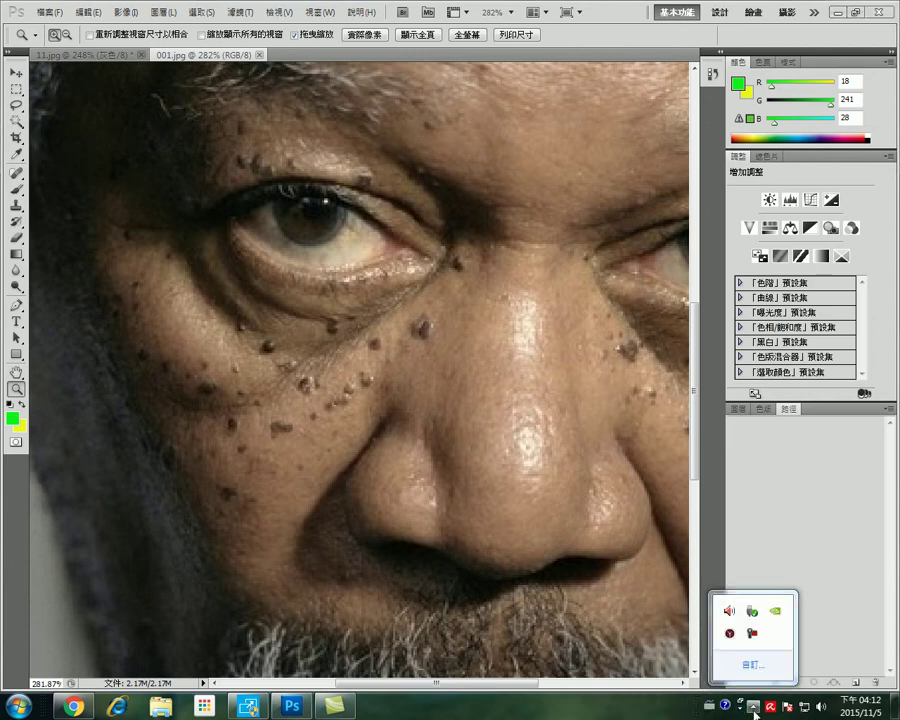
left_click(19, 176)
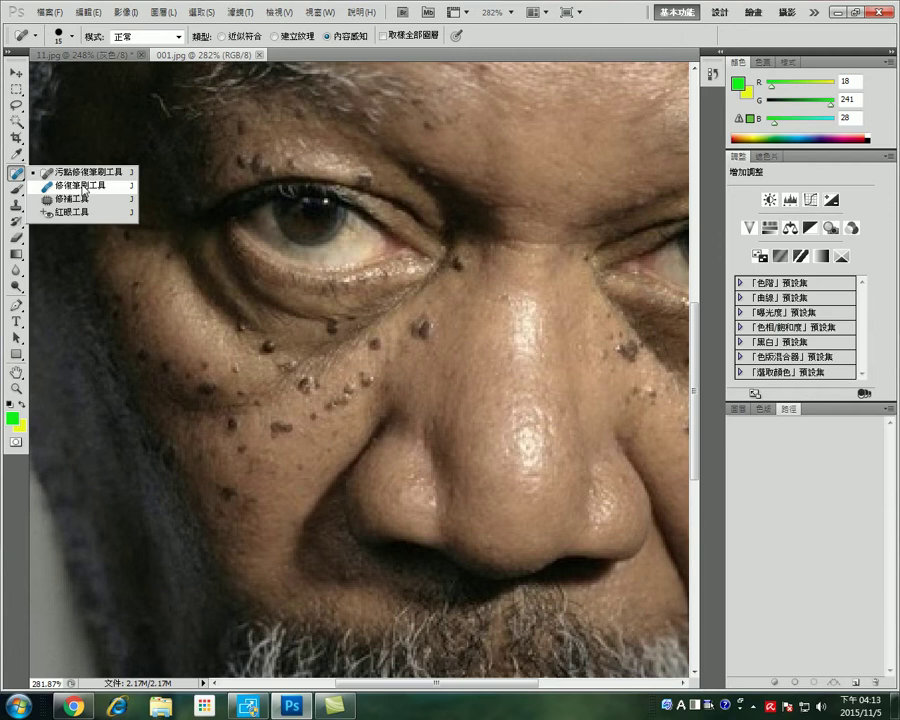
left_click(80, 187)
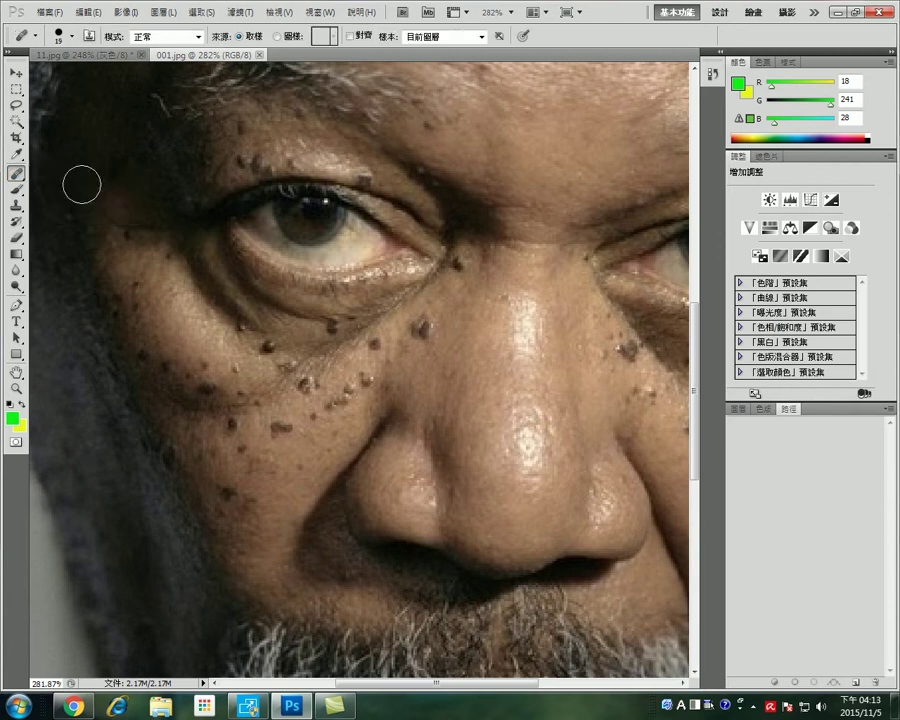
right_click(17, 173)
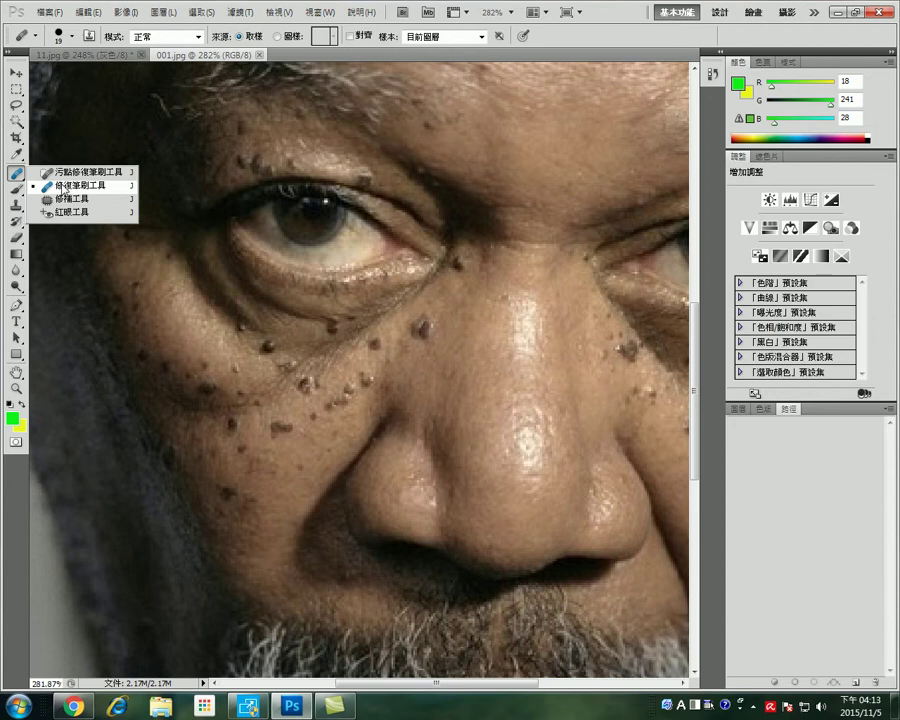
left_click(62, 188)
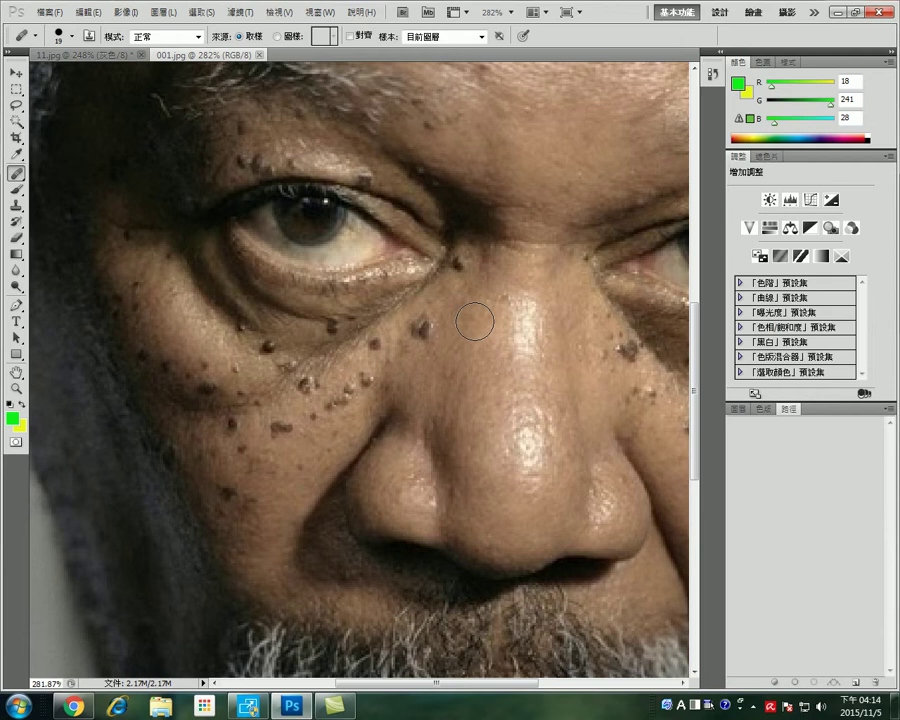
Step: Alt-click clear skin beside the nose to set the healing sample point
key("alt")
left_click(469, 322, "alt")
Step: Reset the skin source point and heal the mole just below the eye
left_click(464, 303, "alt")
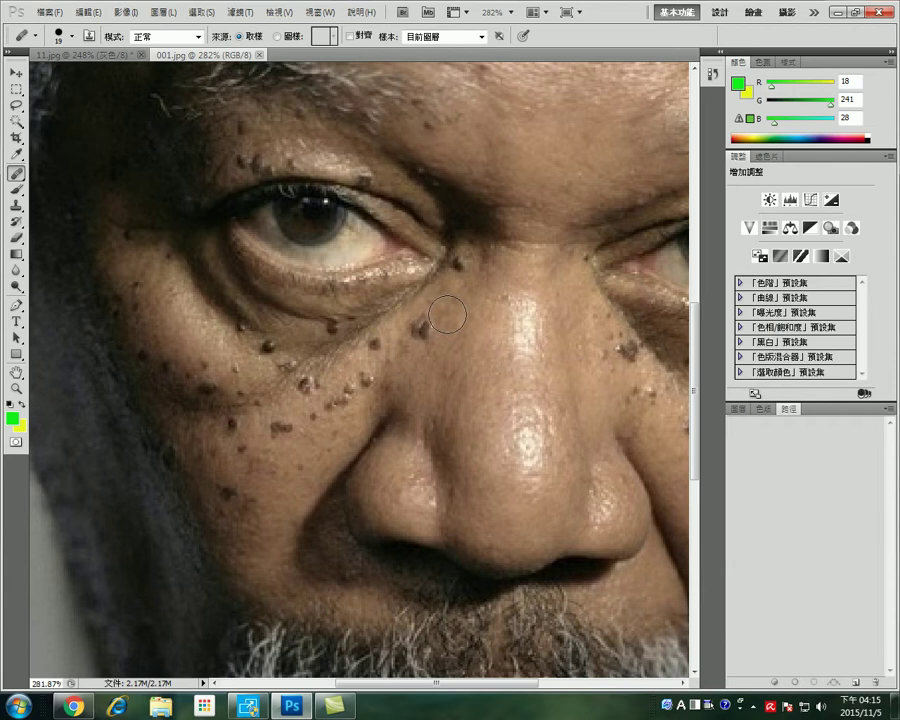
left_click(427, 320)
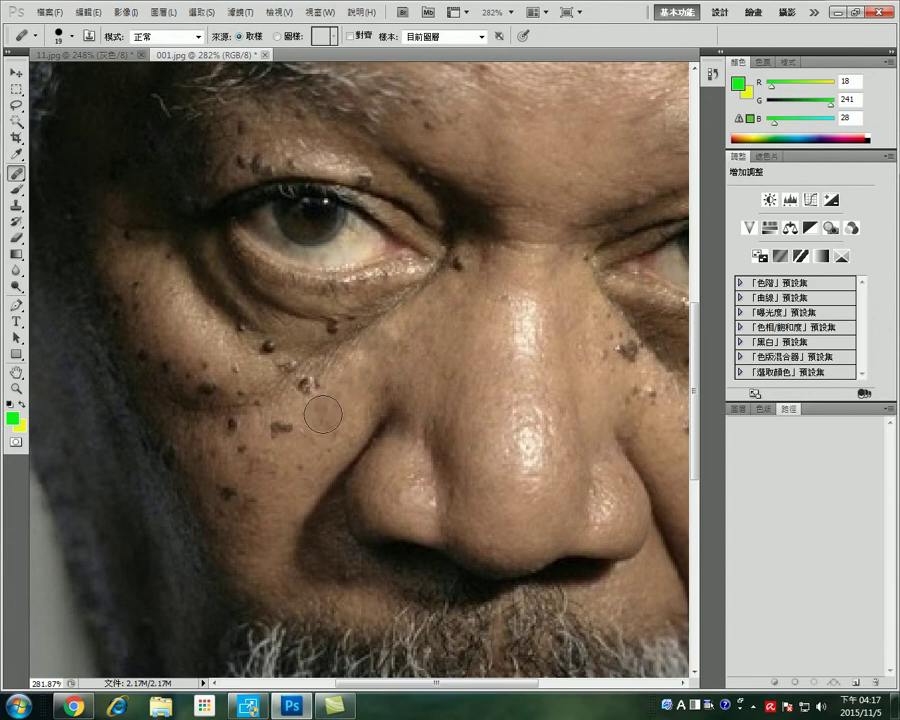
Step: Heal the small dark spot on the lower cheek with the Healing Brush
left_click(283, 430)
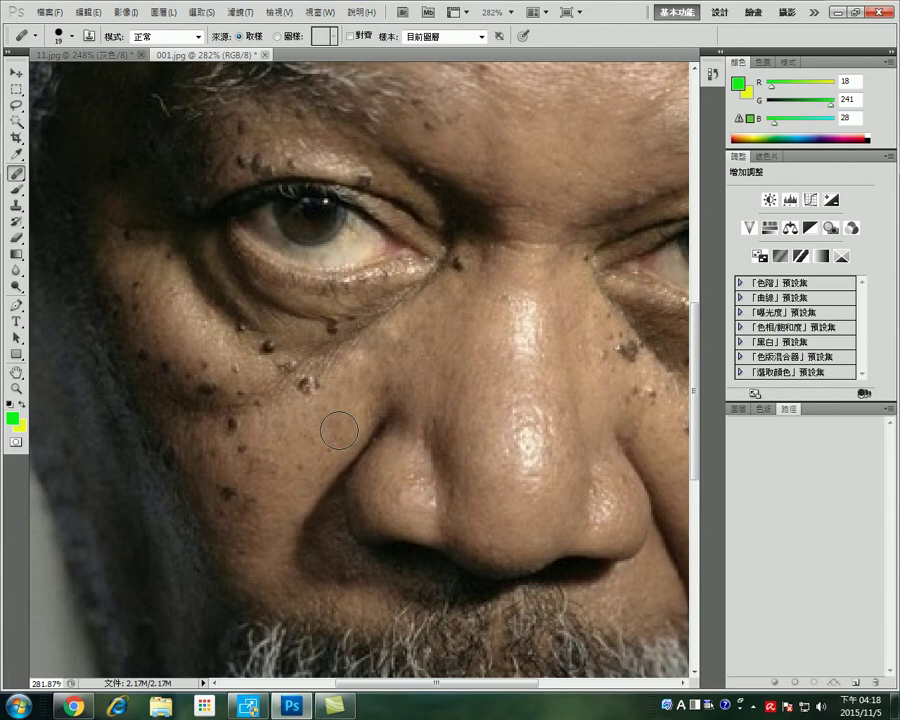
Step: Sample clean skin with the Healing Brush and paint out the large dark mole on the lower cheek
scroll(339, 430, "up", 1)
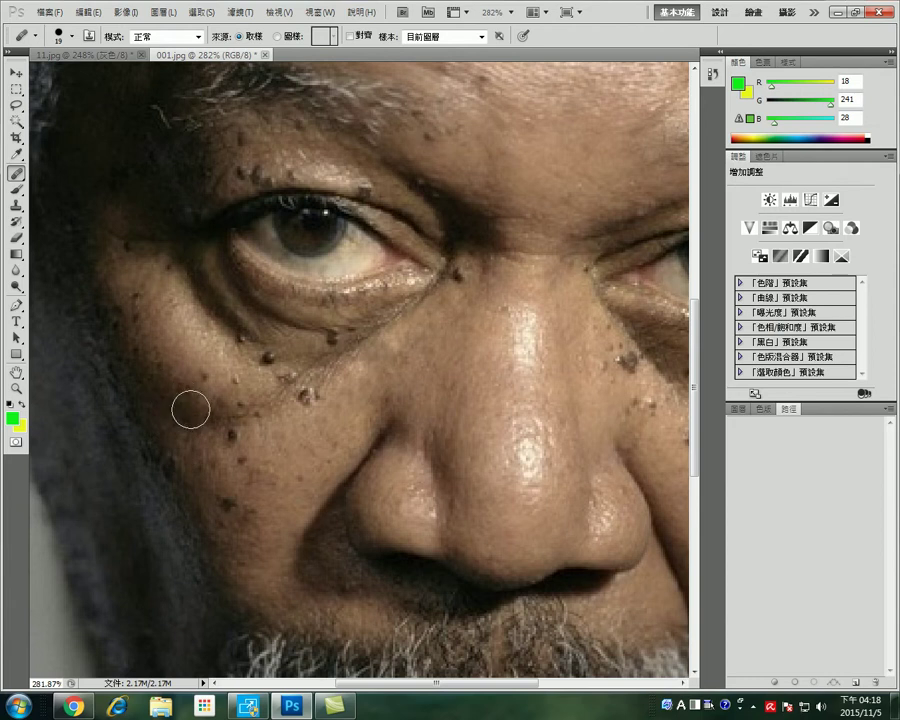
left_click(179, 437)
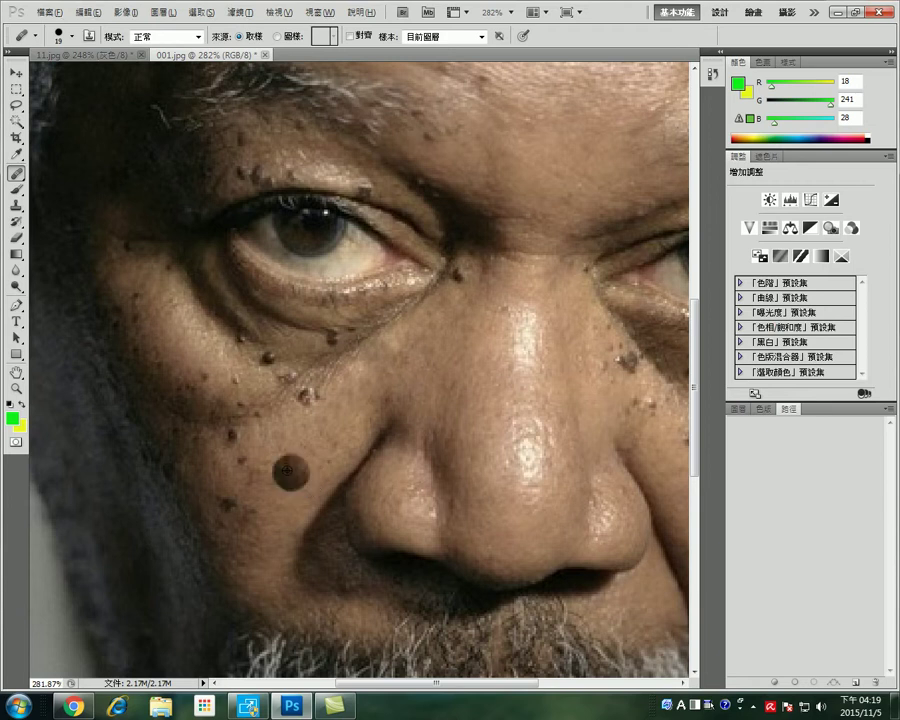
left_click(213, 346, "alt")
left_click(254, 365)
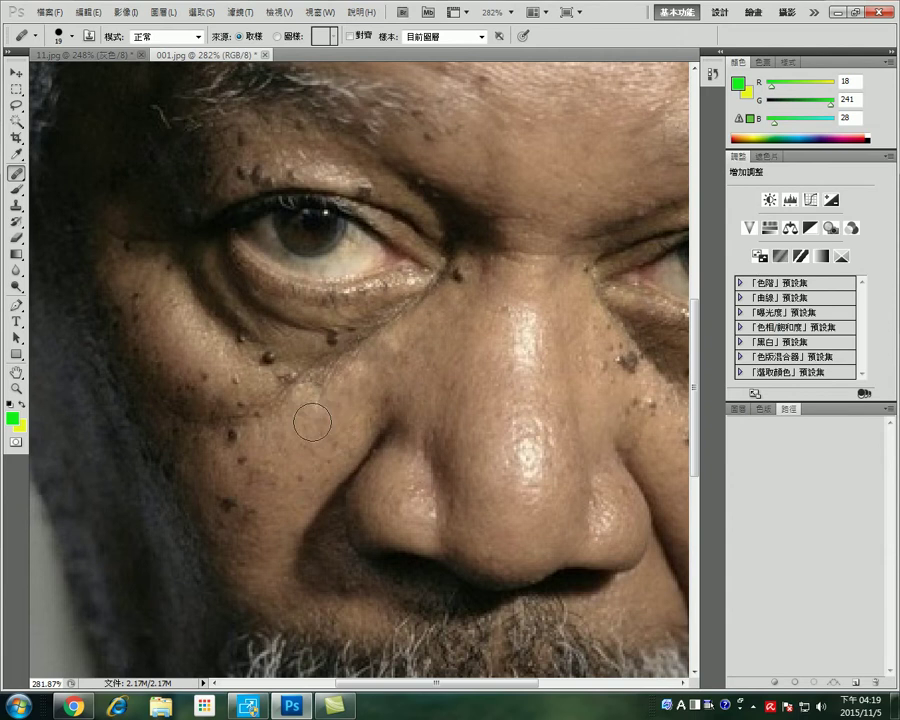
left_click(293, 448)
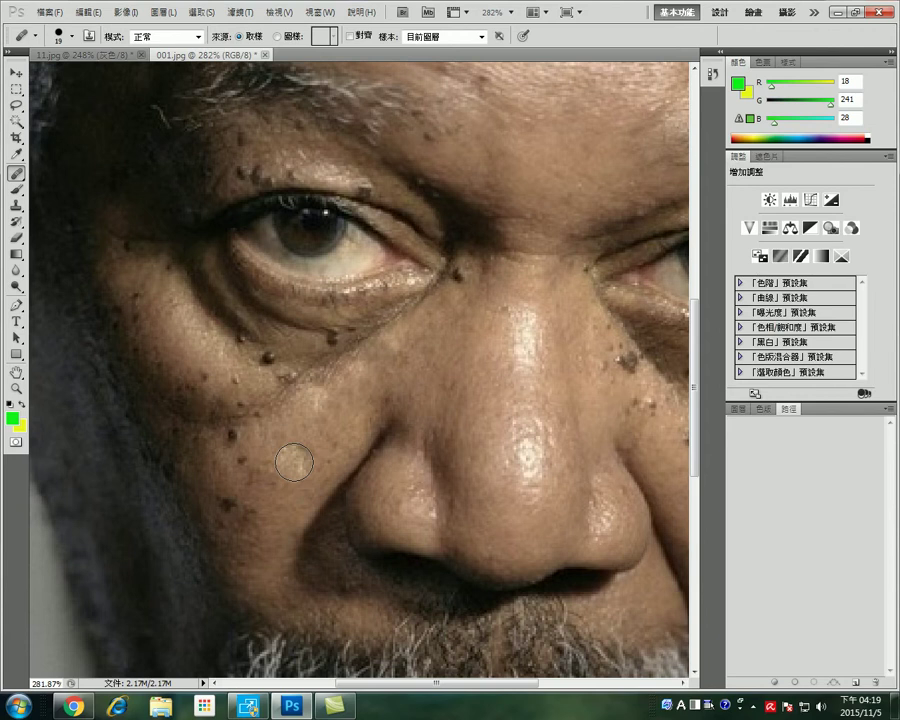
Step: Switch to the Content-Aware Spot Healing Brush and remove three dark moles on the cheek
right_click(18, 174)
left_click(55, 121)
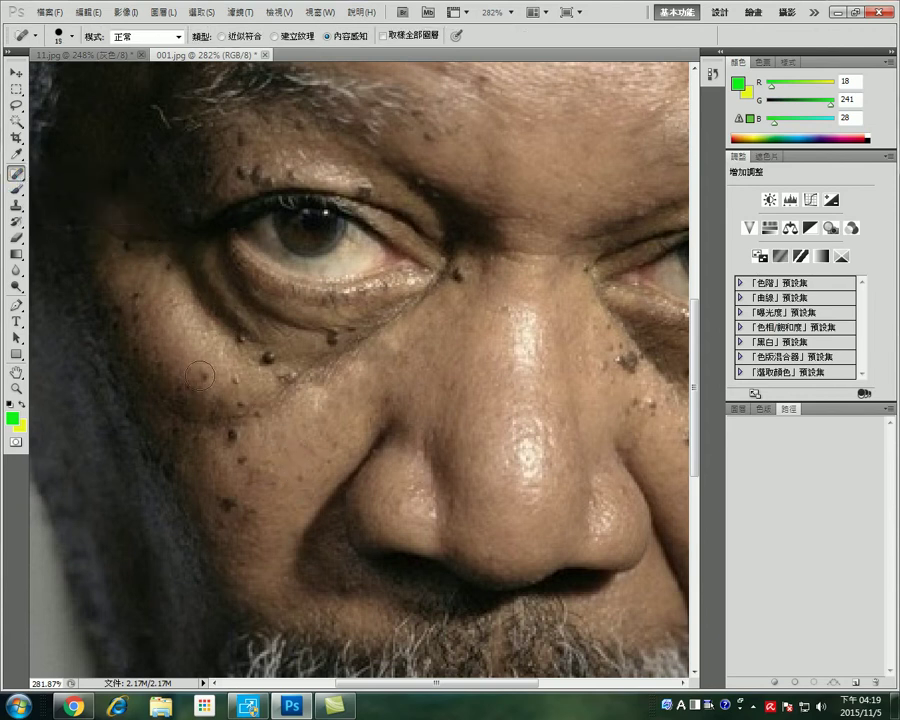
left_click(229, 435)
left_click(246, 463)
left_click(228, 503)
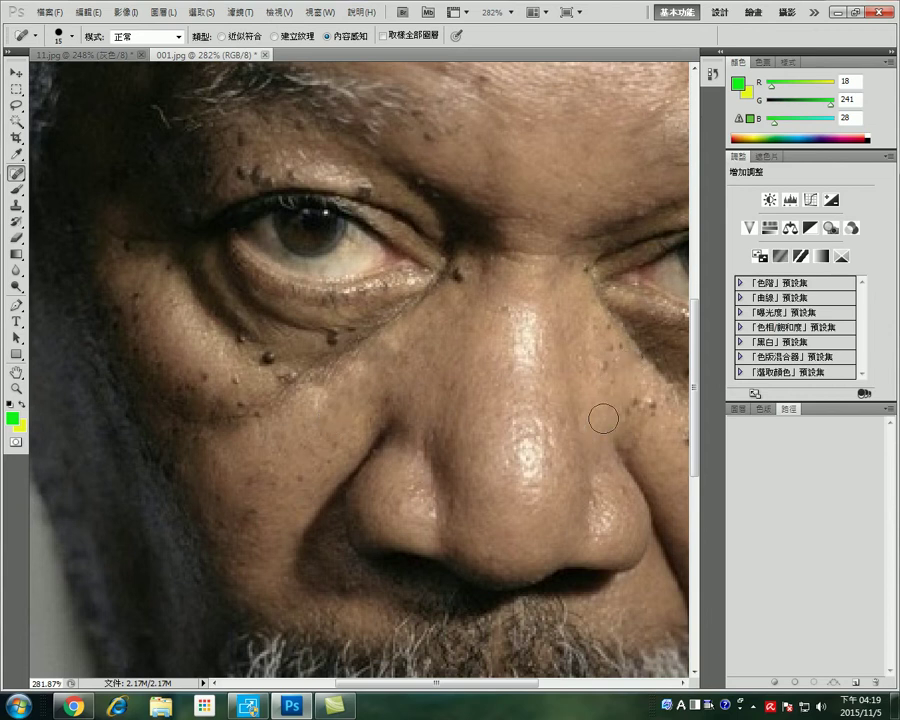
Step: Spot-heal the moles beside the nose and under the eye
left_click(608, 361)
left_click(270, 357)
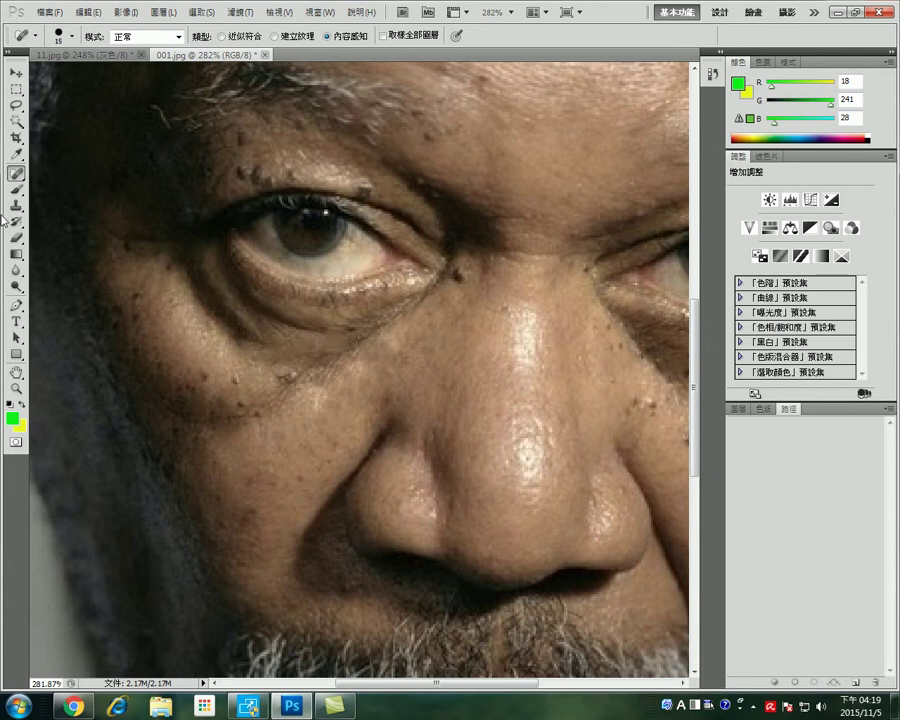
left_click(85, 13)
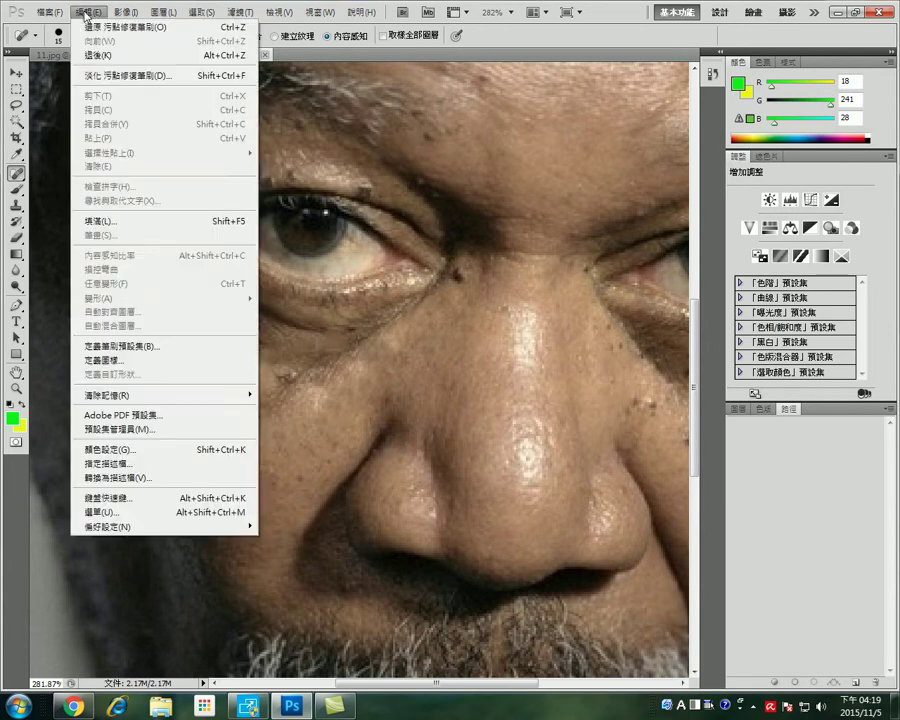
Step: Undo the last spot heal, then heal the upper-cheek mole and the one near the inner eye corner
left_click(95, 27)
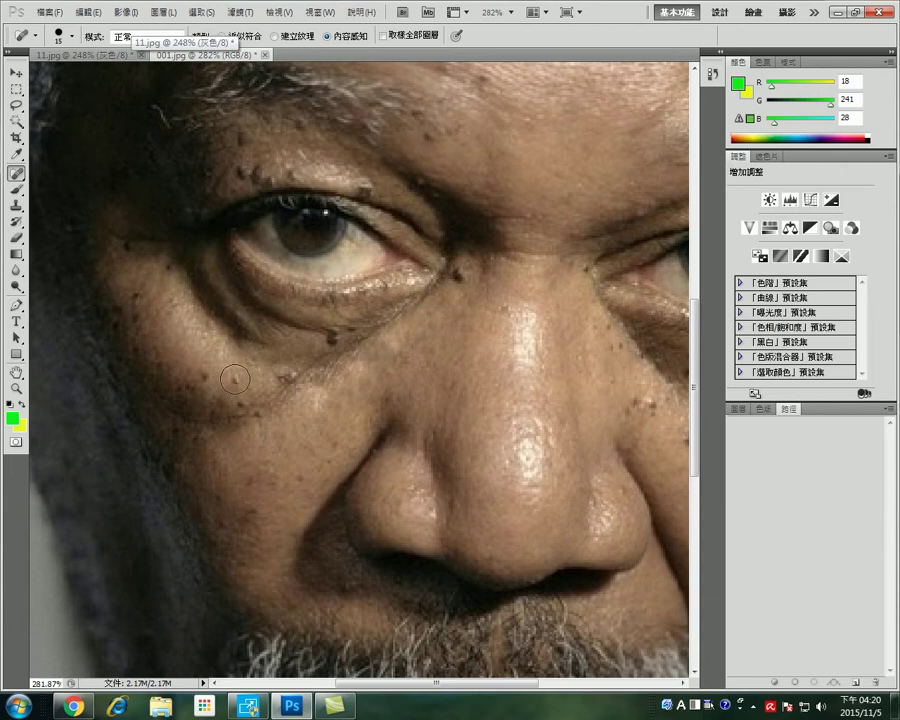
left_click(211, 373)
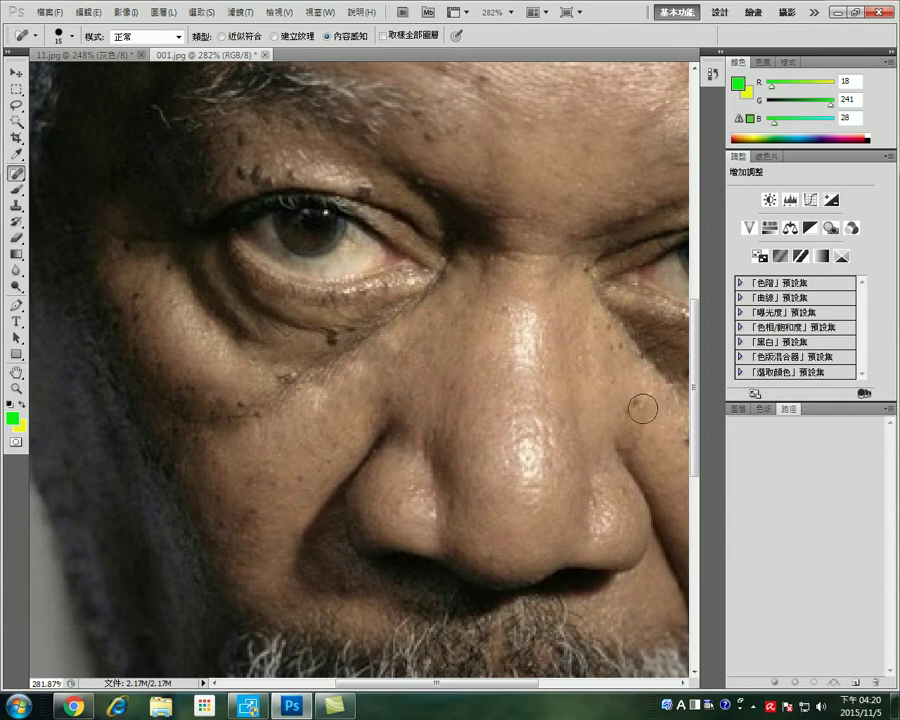
left_click(606, 328)
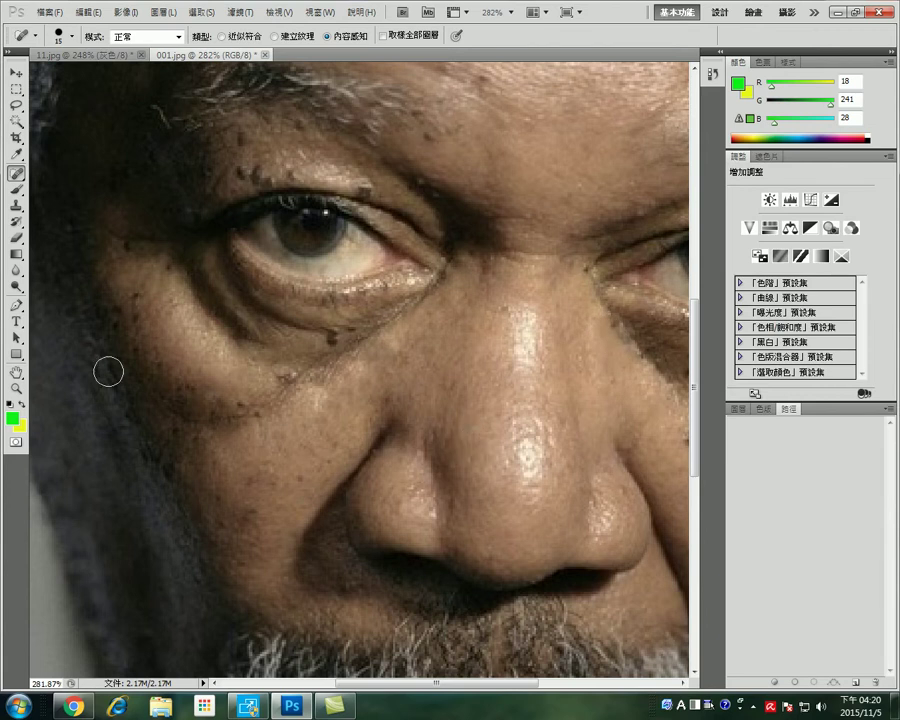
Step: Fit the portrait on screen, then zoom to 121% on the face around the nose
double_click(17, 373)
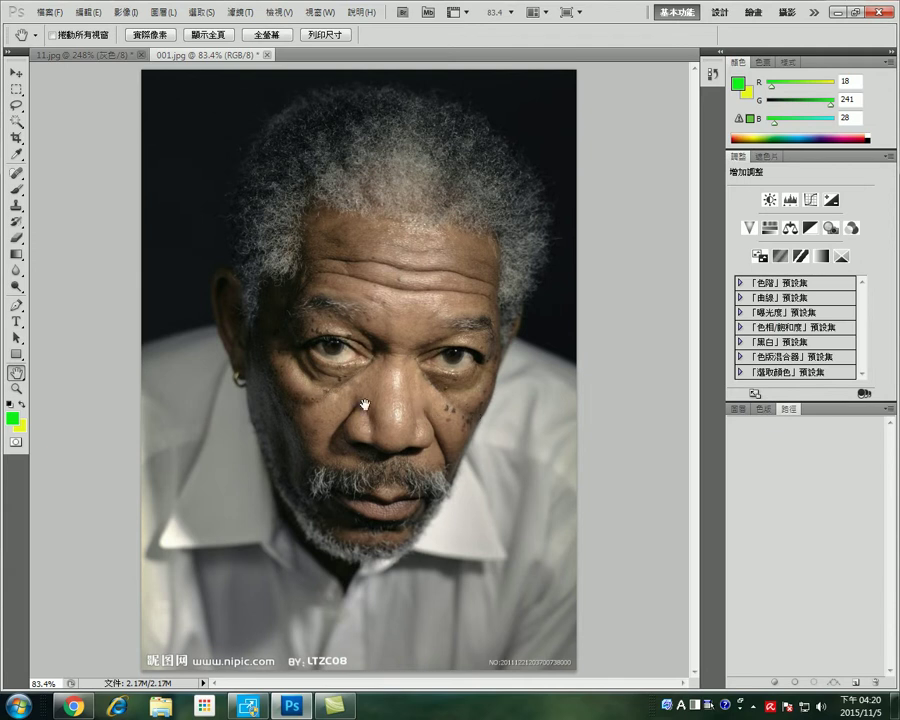
left_click(22, 389)
left_click_drag(400, 411, 408, 458)
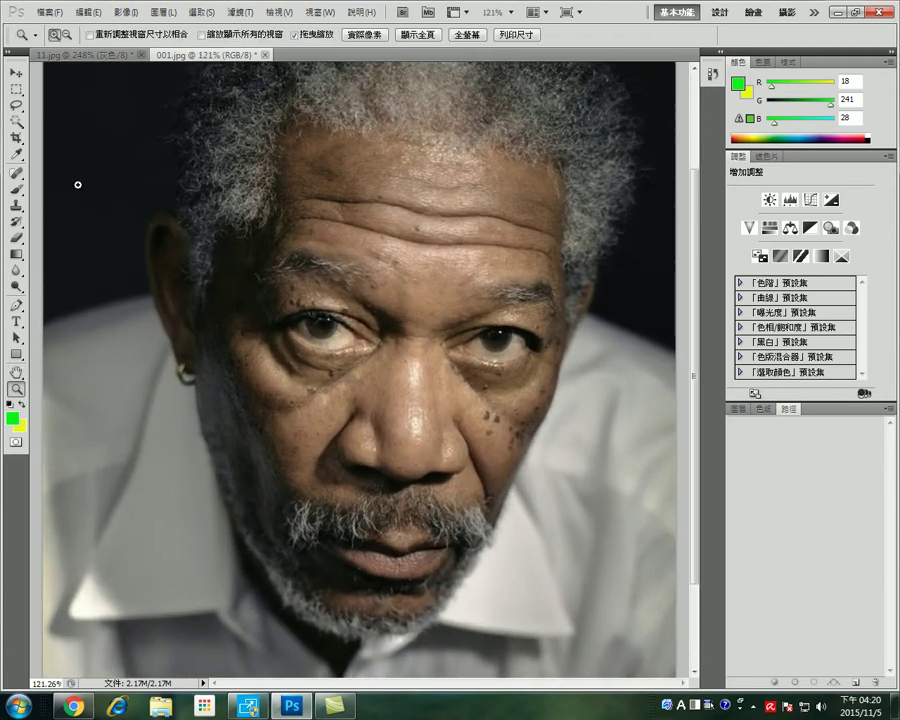
left_click(16, 73)
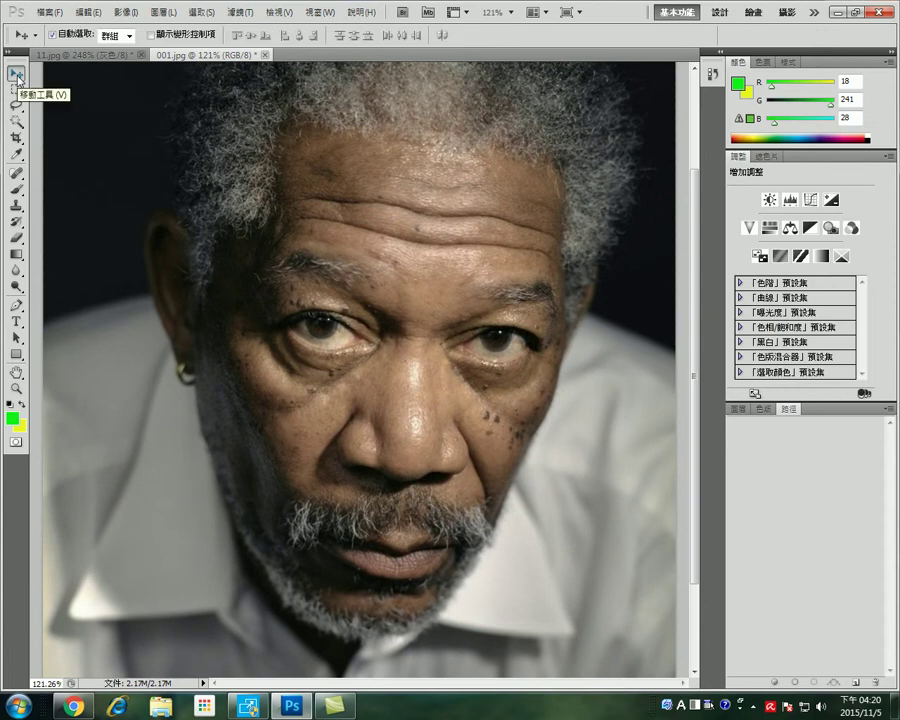